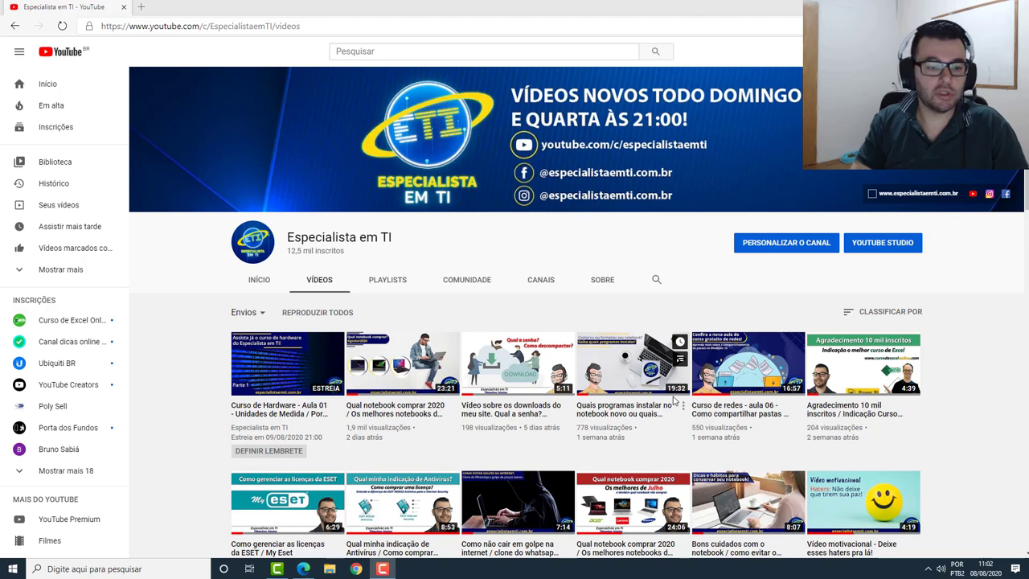
left_click(982, 568)
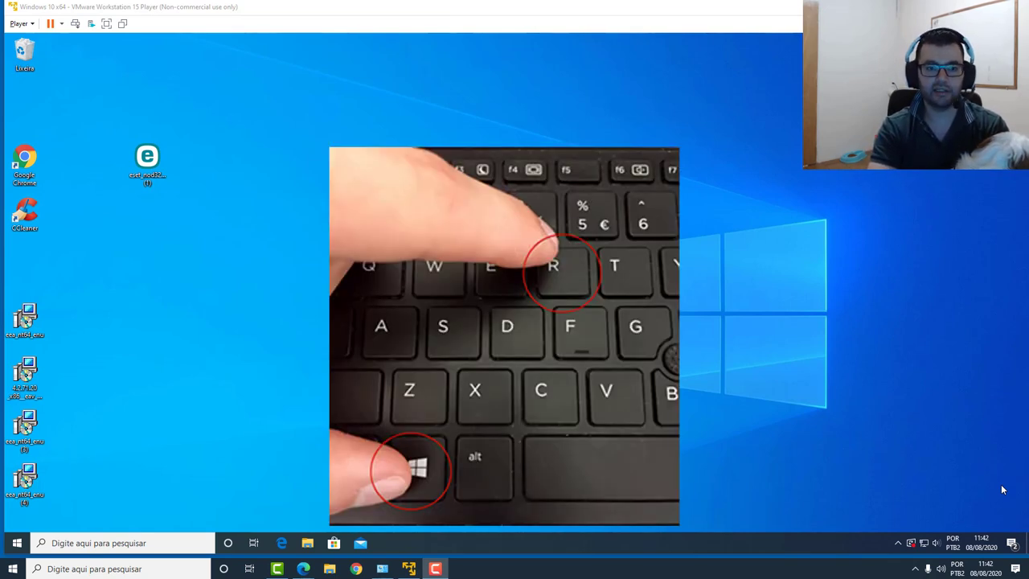
key("super+r")
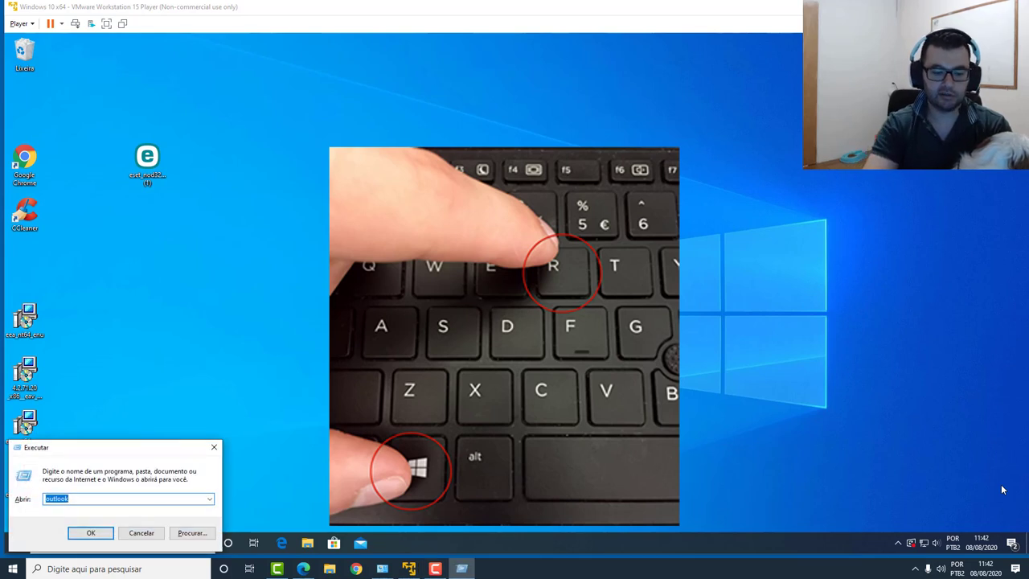
left_click(214, 447)
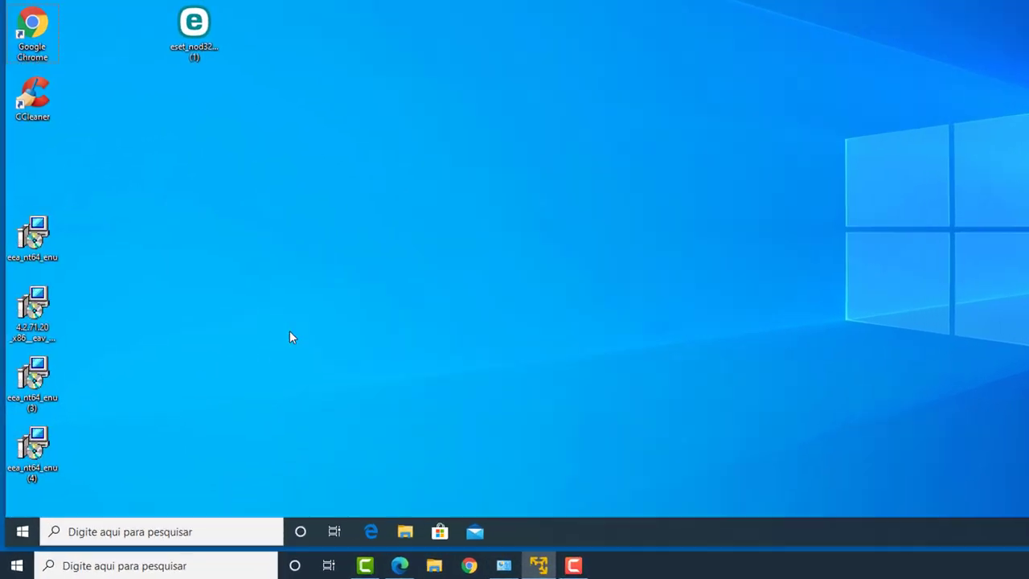
- Open Programs and Features inside the virtual machine by running appwiz.cpl, and move its window for a clearer view
key("super+r")
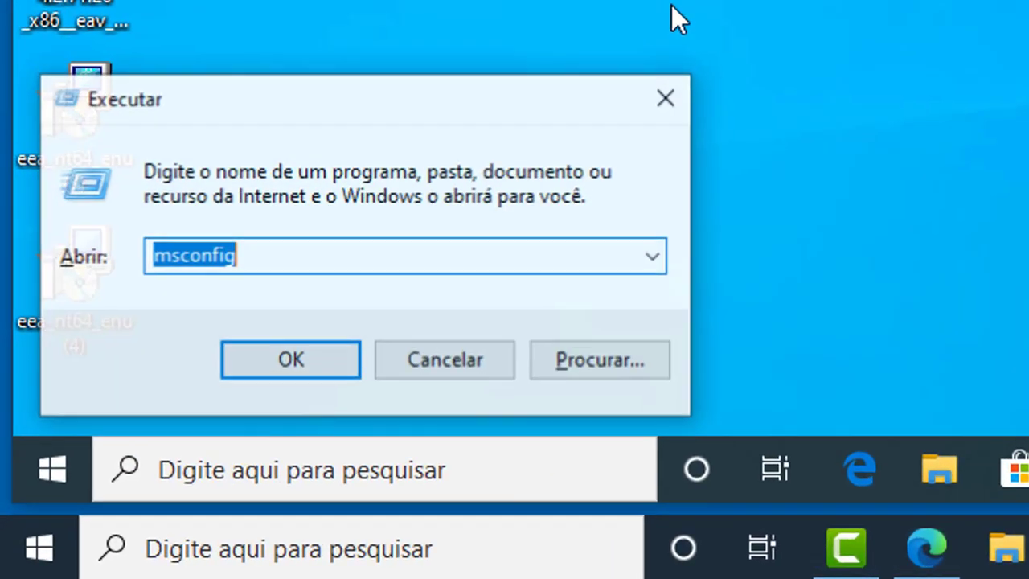
type("appwiz.")
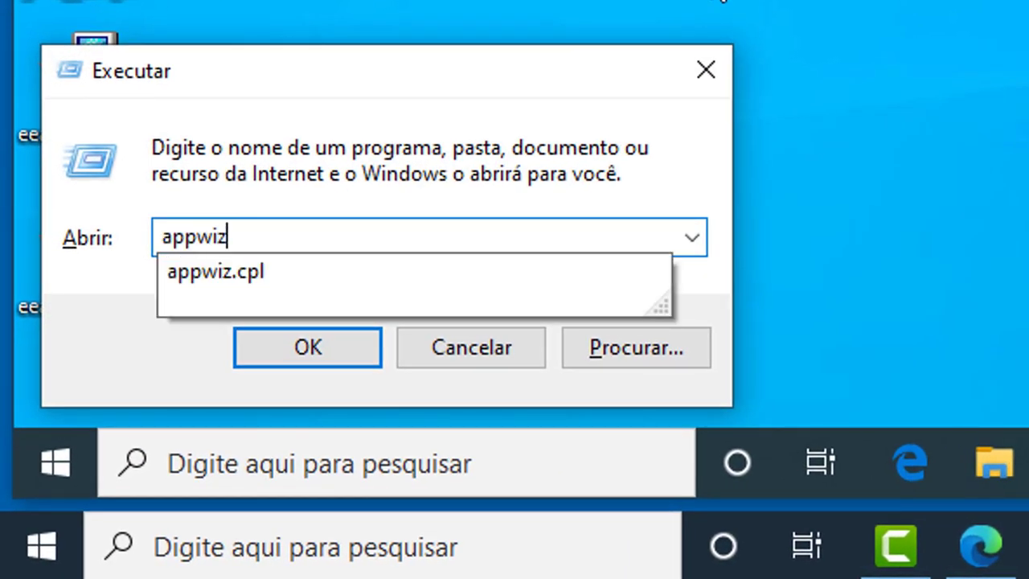
type("cpl")
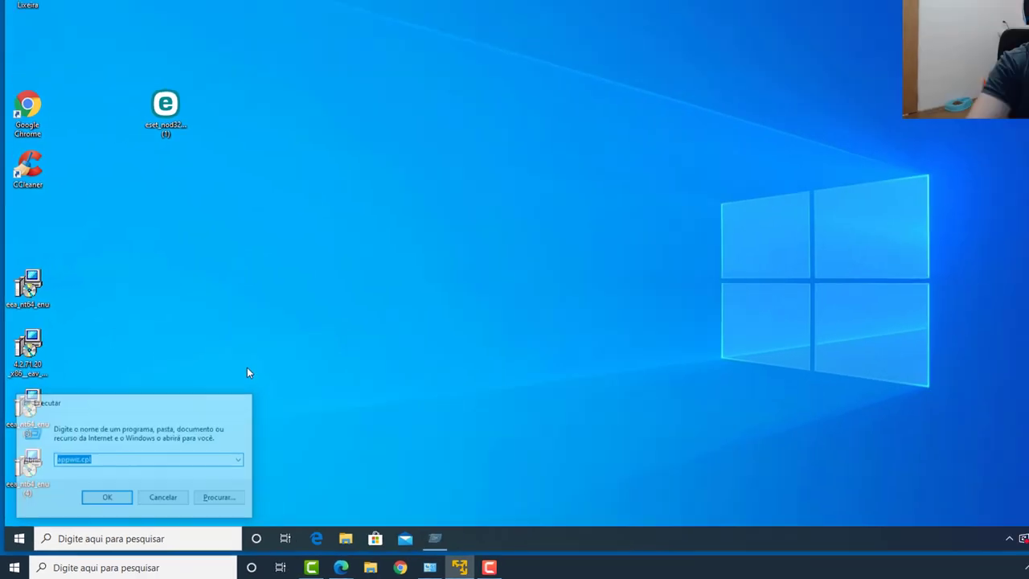
key("Return")
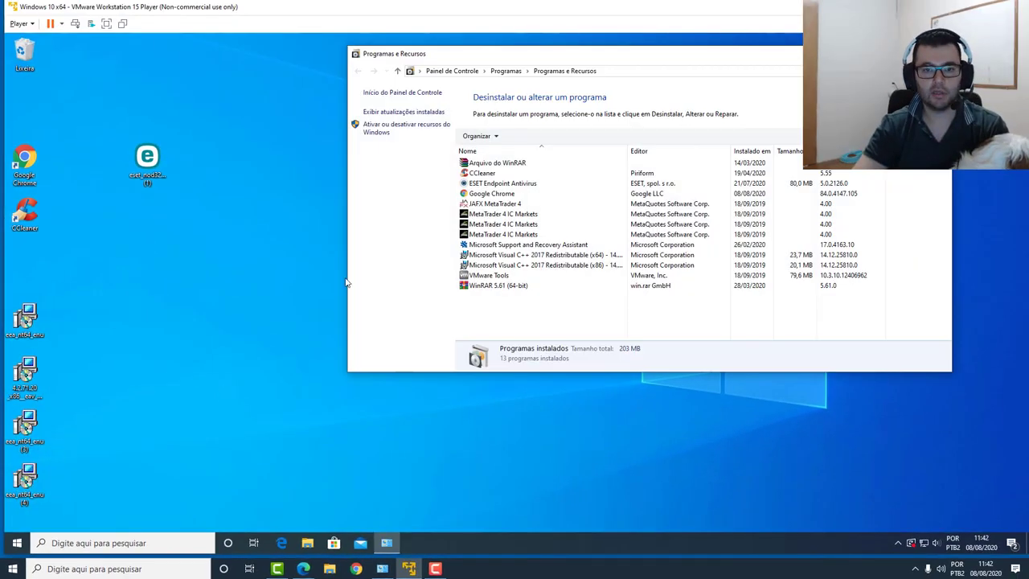
left_click_drag(615, 58, 546, 80)
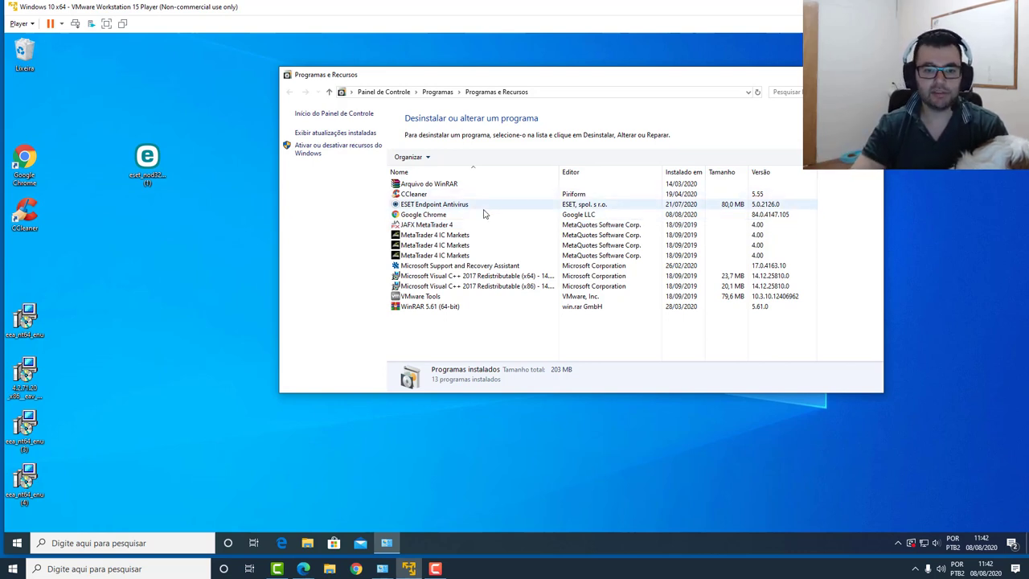
- Launch the ESET Endpoint Antivirus setup wizard from the installed programs list and advance to its repair or remove options
left_click(457, 206)
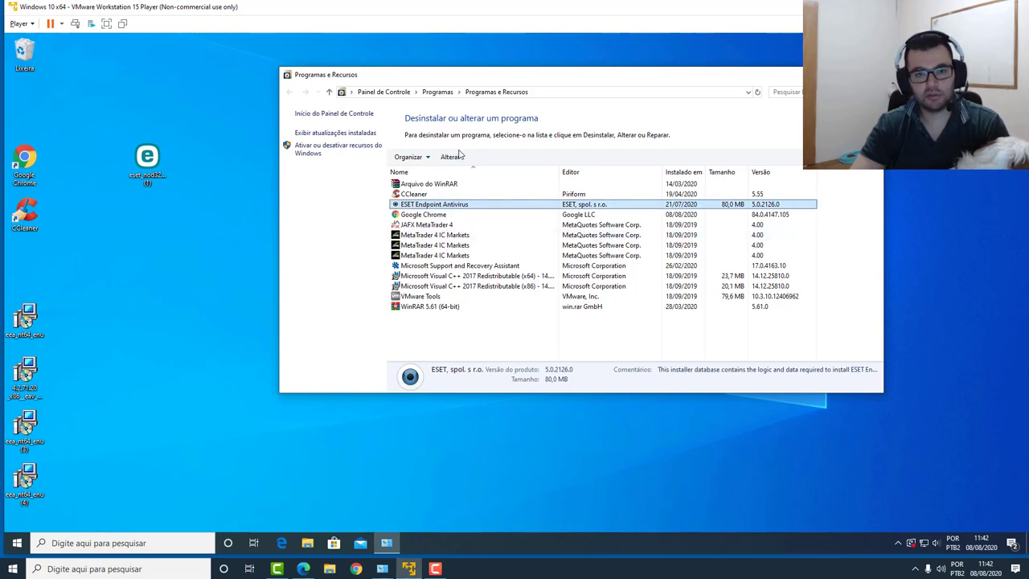
left_click(450, 214)
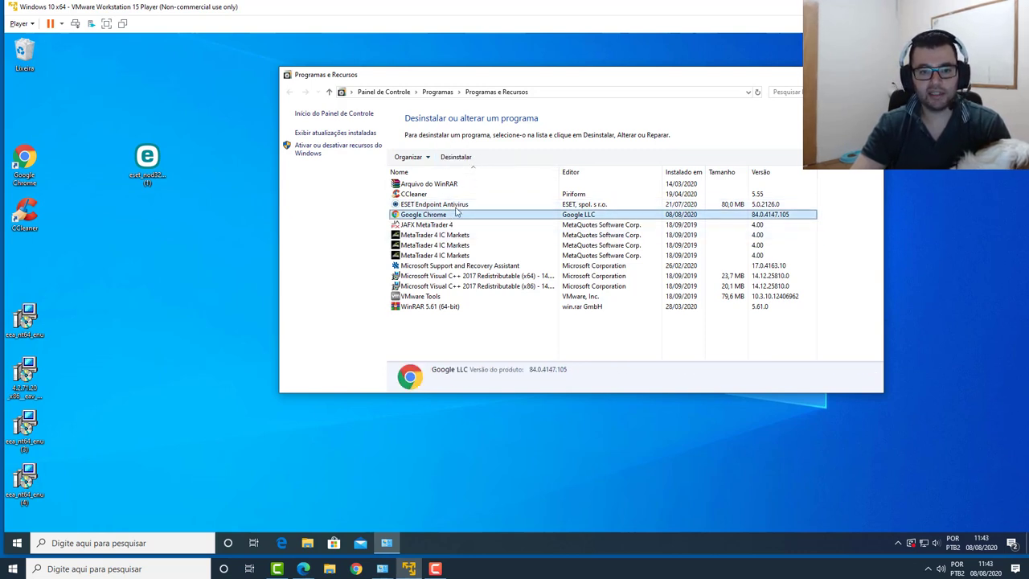
left_click(452, 205)
left_click(453, 158)
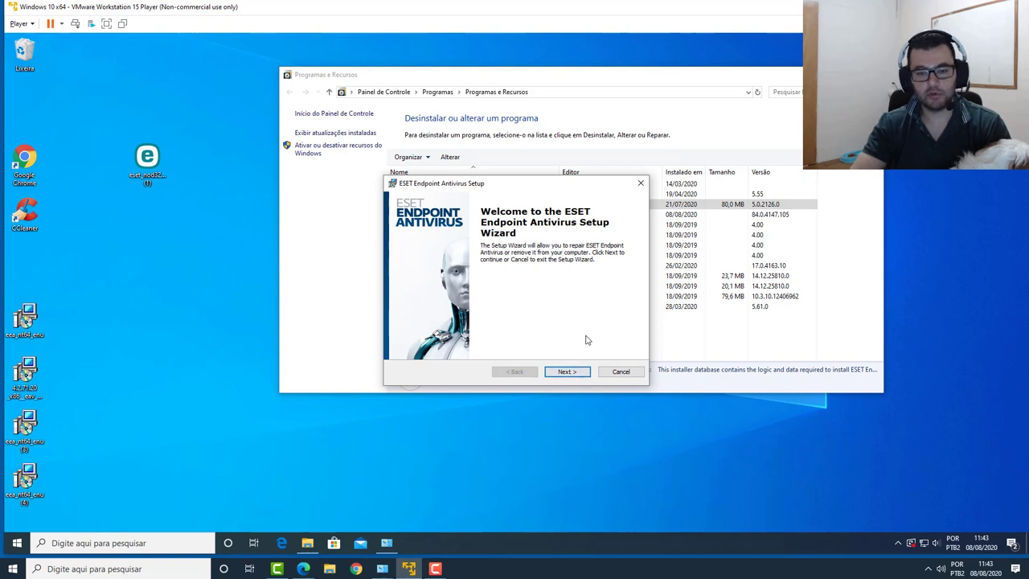
left_click(564, 371)
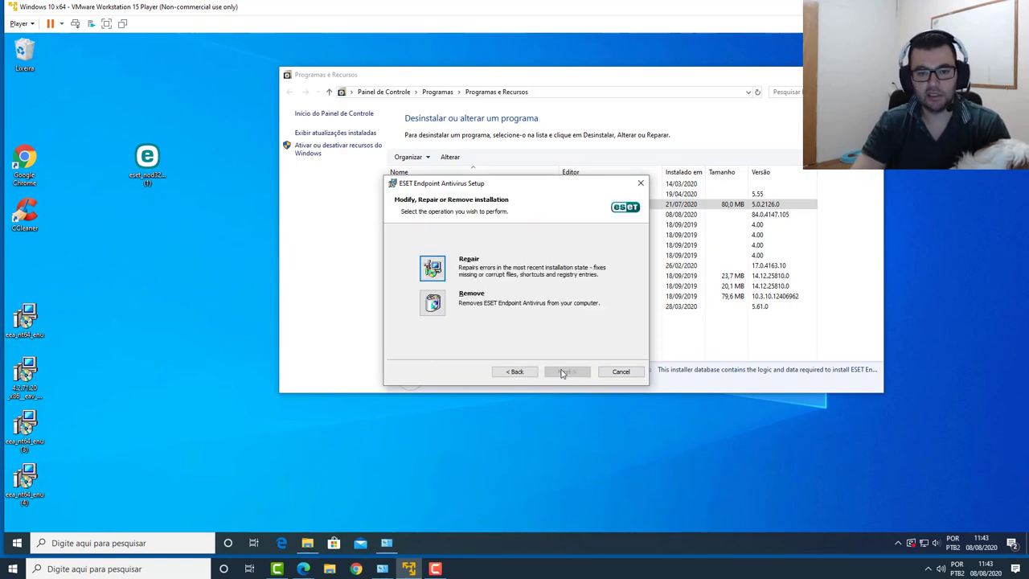
- Cancel the ESET Endpoint Antivirus setup wizard without removing the program and close Programs and Features
left_click(642, 189)
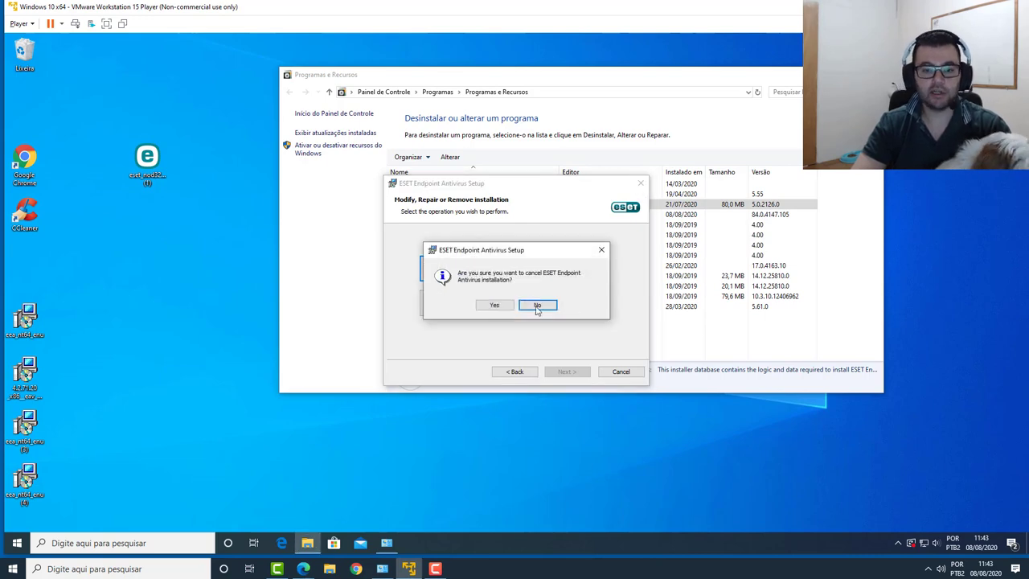
left_click(495, 305)
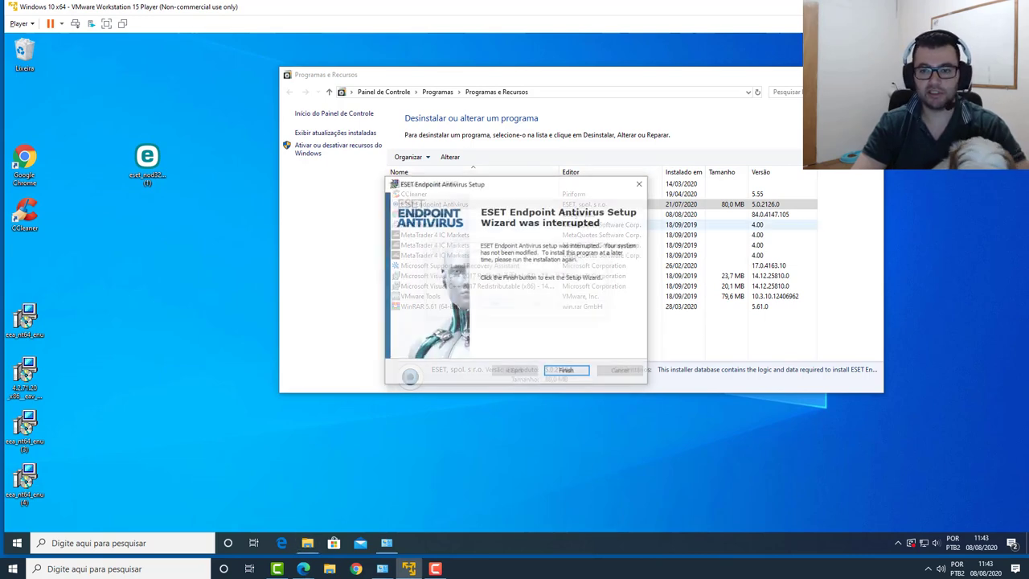
left_click(639, 184)
key("alt+F4")
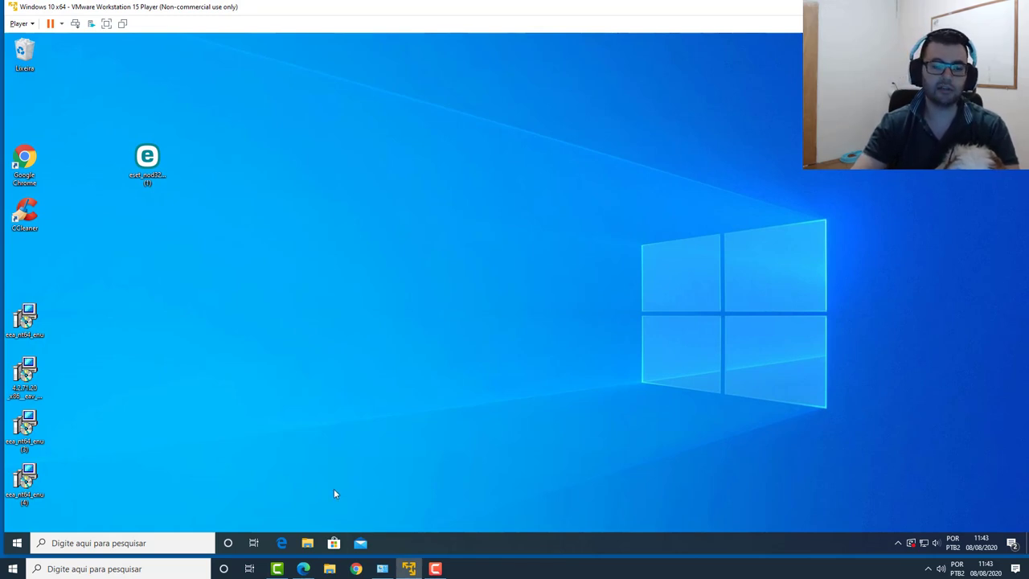
- Open Google Chrome in the virtual machine and search Google for "avast remover tool"
double_click(36, 185)
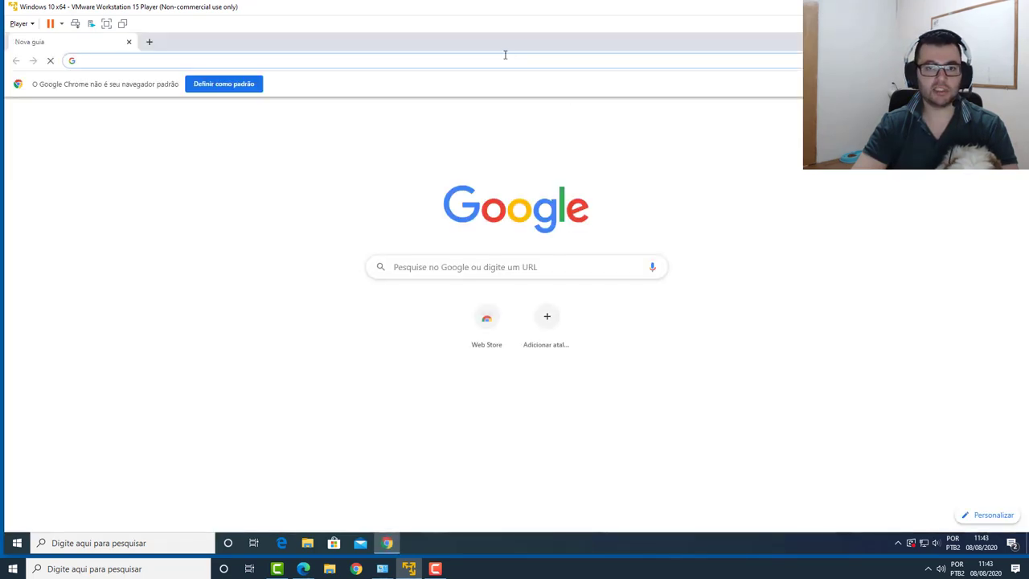
left_click(504, 56)
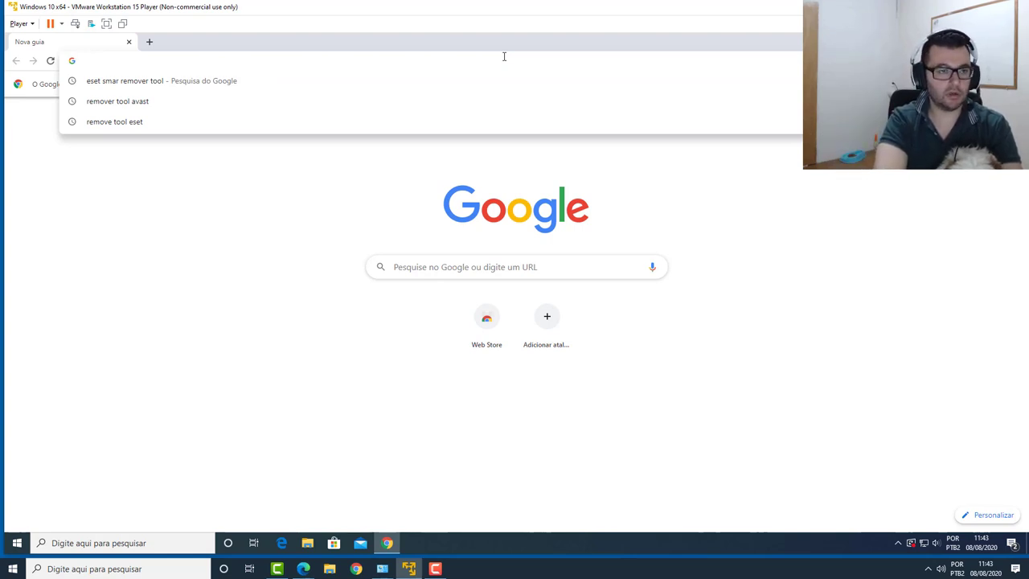
type("avast remover tool")
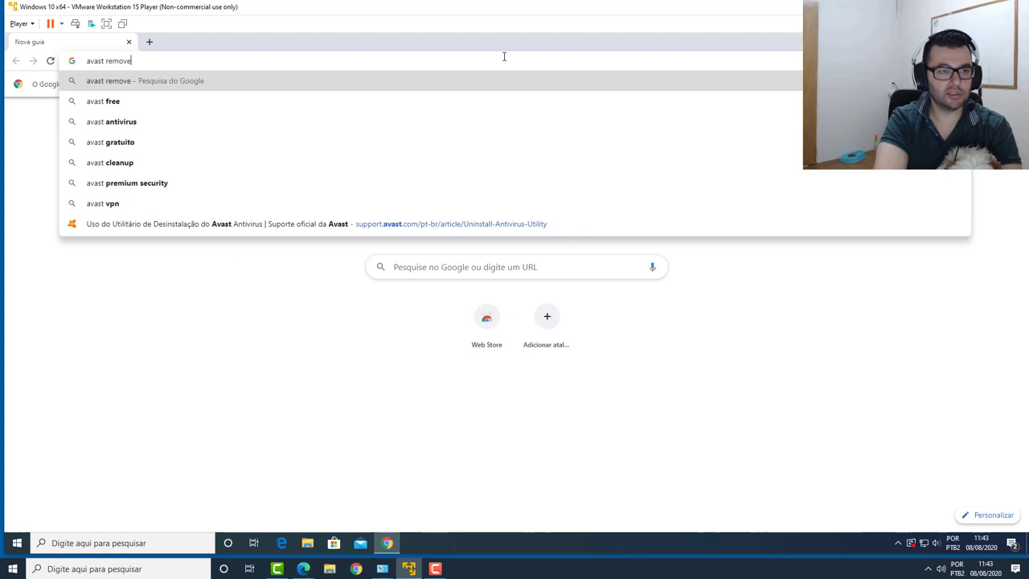
key("Return")
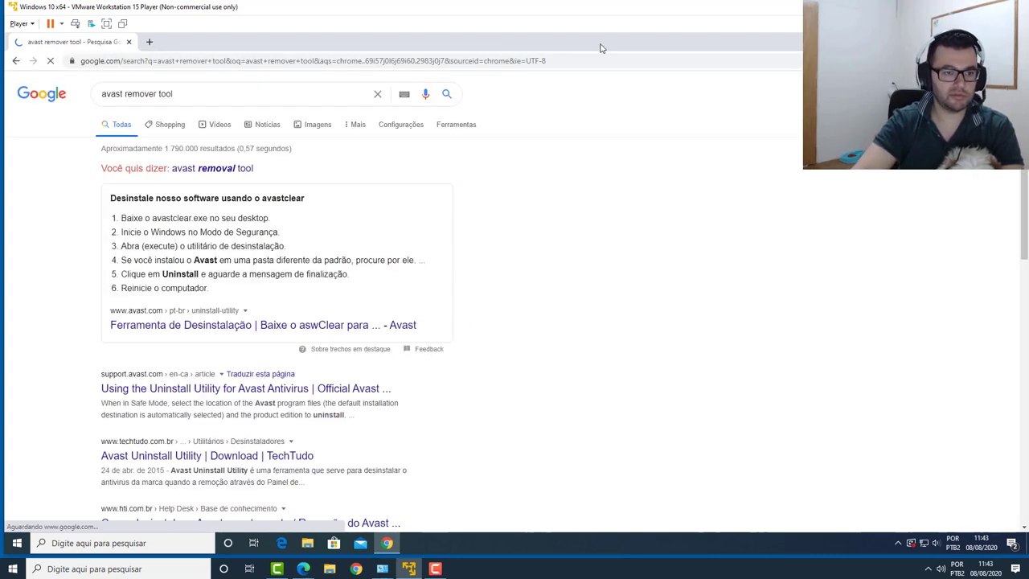
- Open Avast's official support article on using the Uninstall Utility and locate its download instructions
scroll(294, 401, "down", 1)
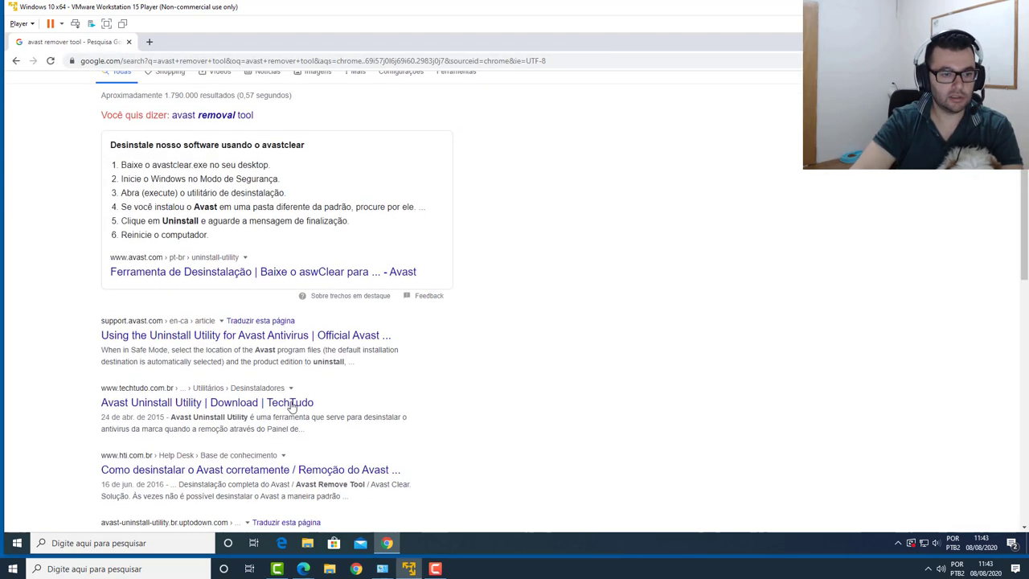
left_click(230, 336)
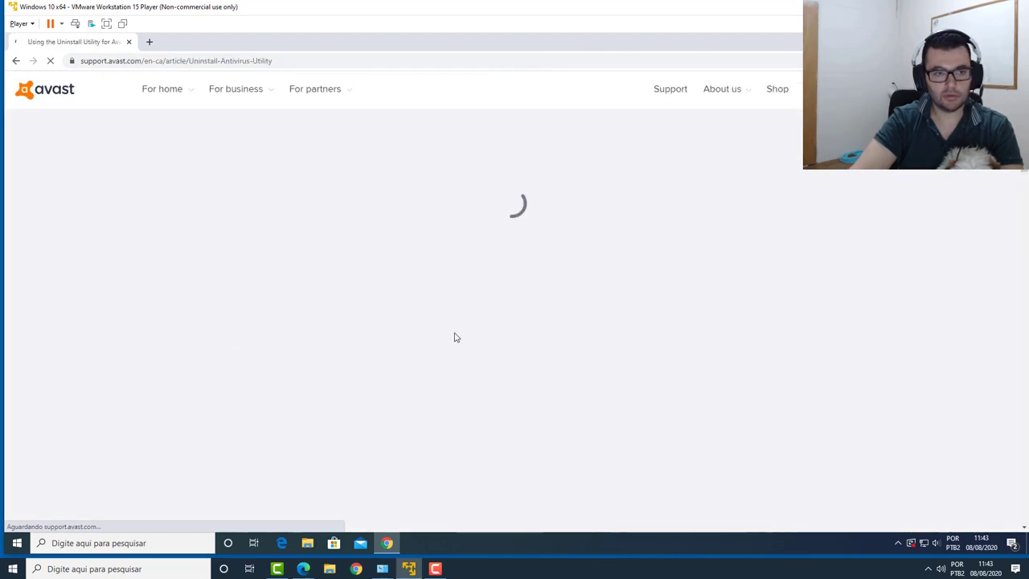
scroll(482, 302, "down", 2)
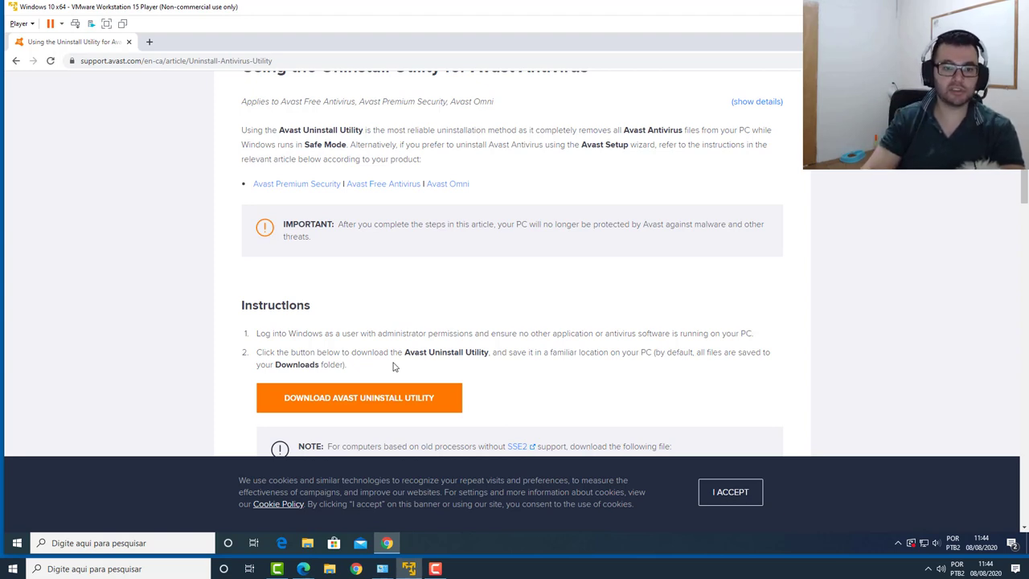
- Search Google for "eset remover tool"
left_click(311, 60)
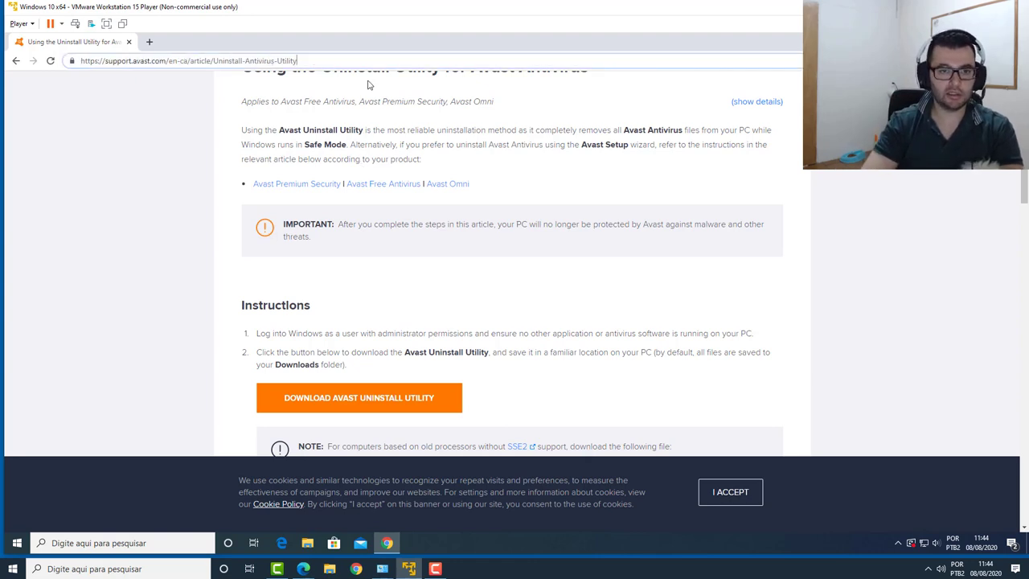
left_click(370, 54)
type("eset")
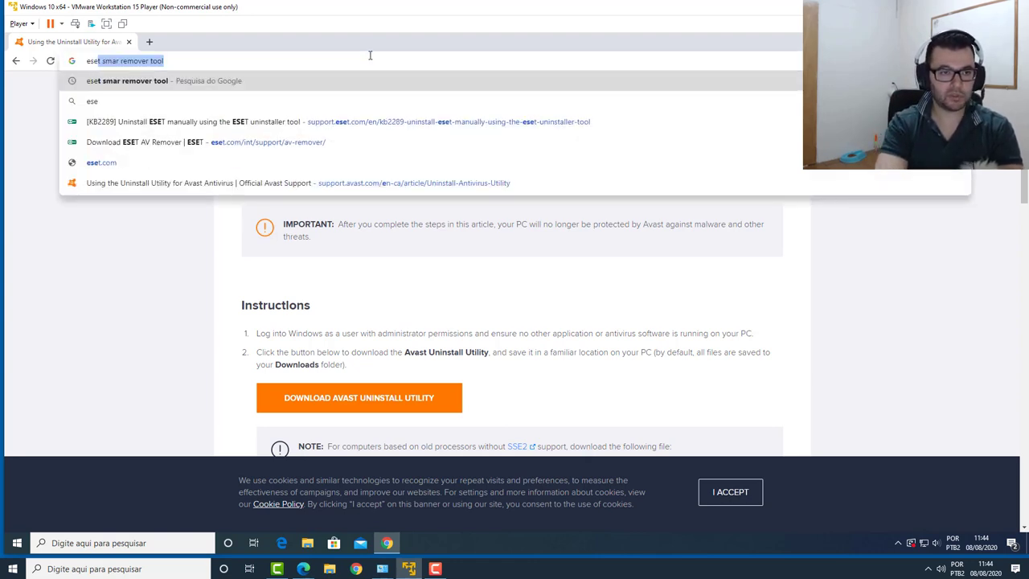
type(" remover tool")
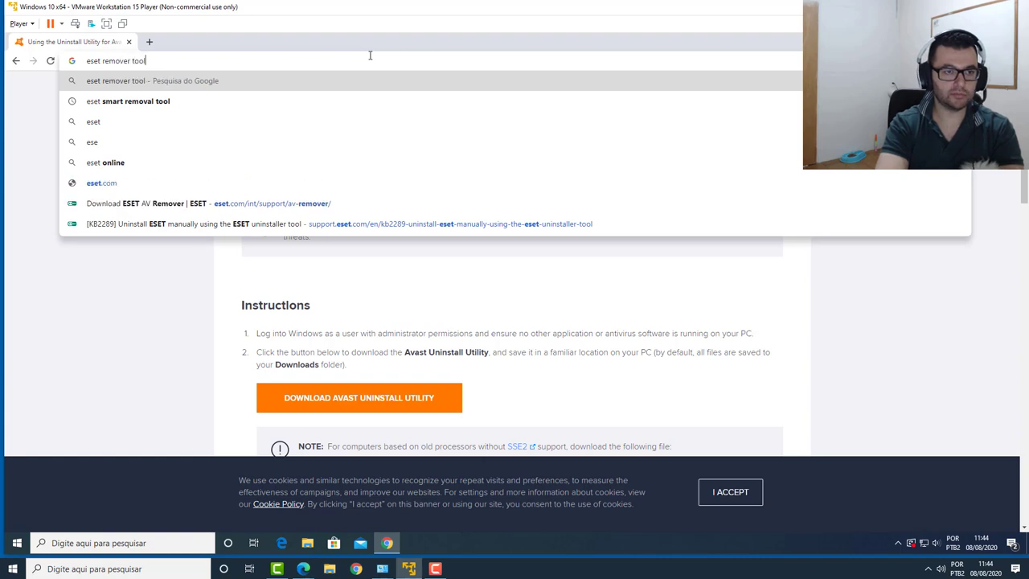
key("Return")
- Open the Download ESET AV Remover result in a new tab and download the 64-bit English - United States version
right_click(203, 282)
left_click(233, 287)
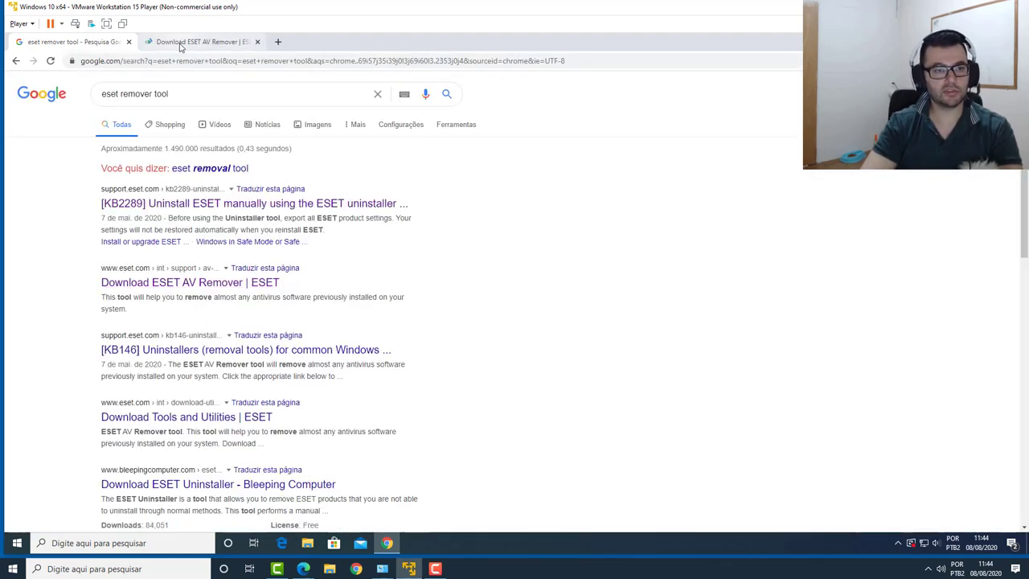
left_click(179, 41)
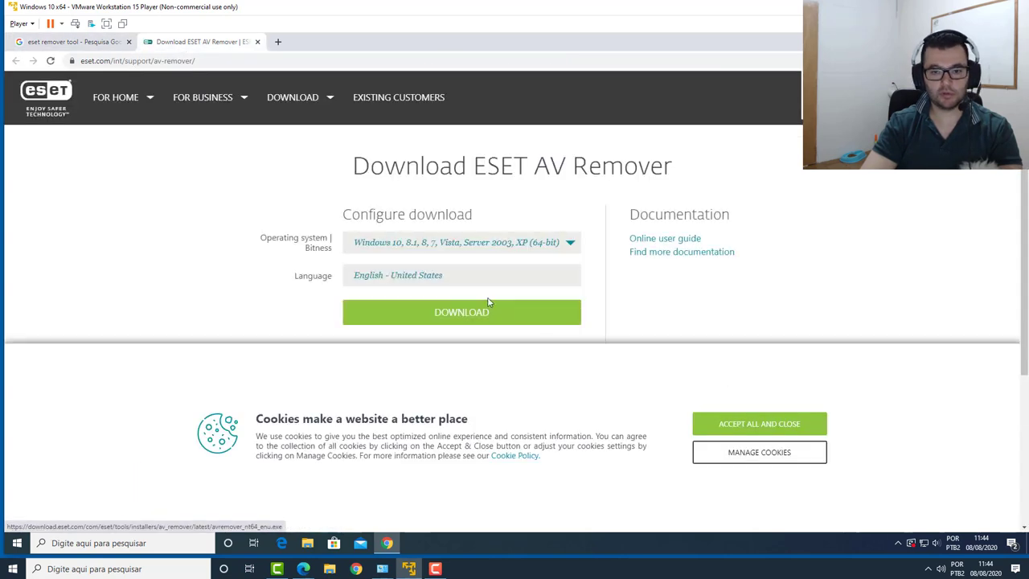
left_click(481, 319)
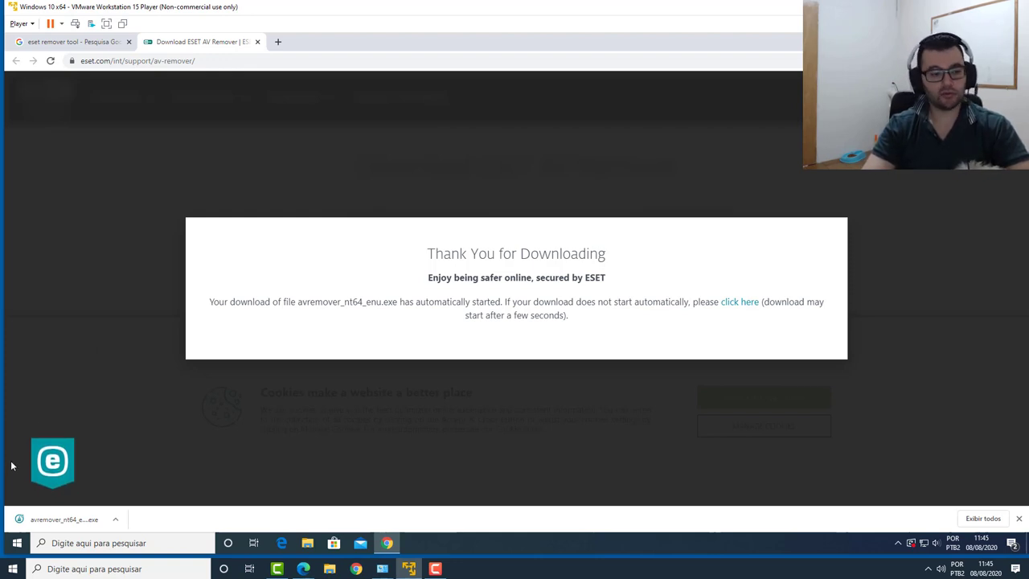
- Run the downloaded avremover_nt64_enu.exe with administrator permission and accept the ESET AV Remover license agreement to scan for antivirus applications
left_click(64, 519)
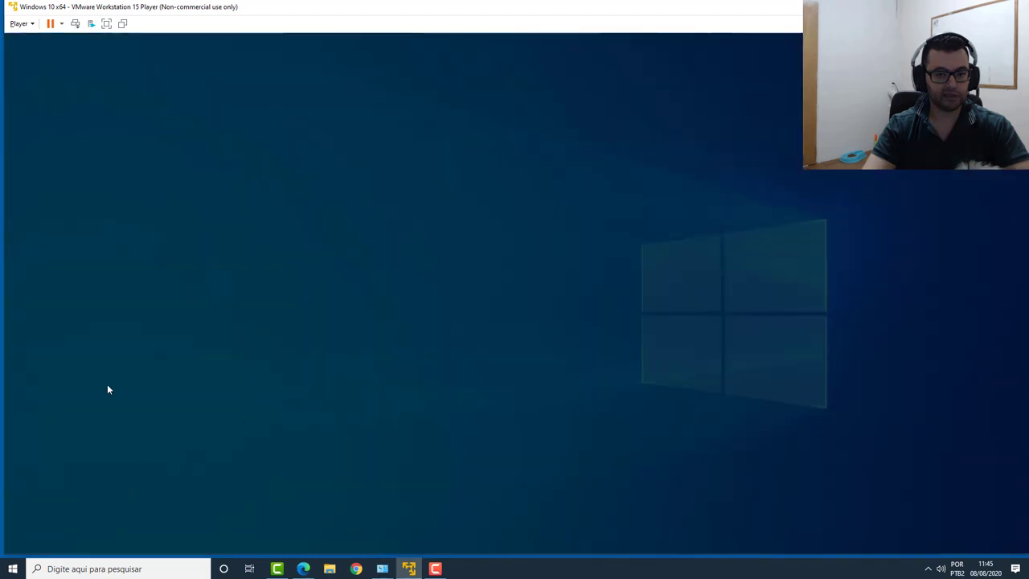
left_click(443, 360)
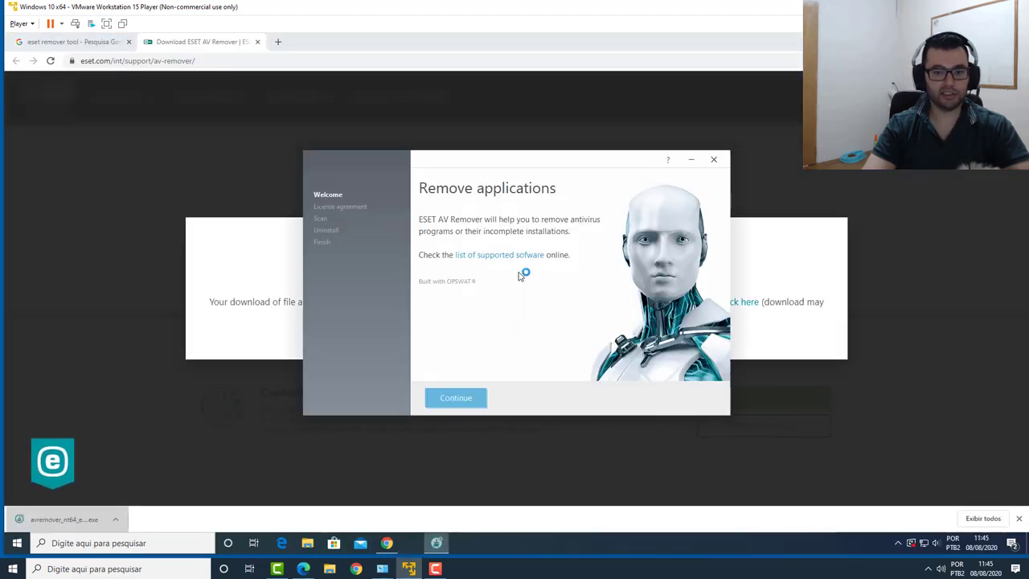
left_click(476, 401)
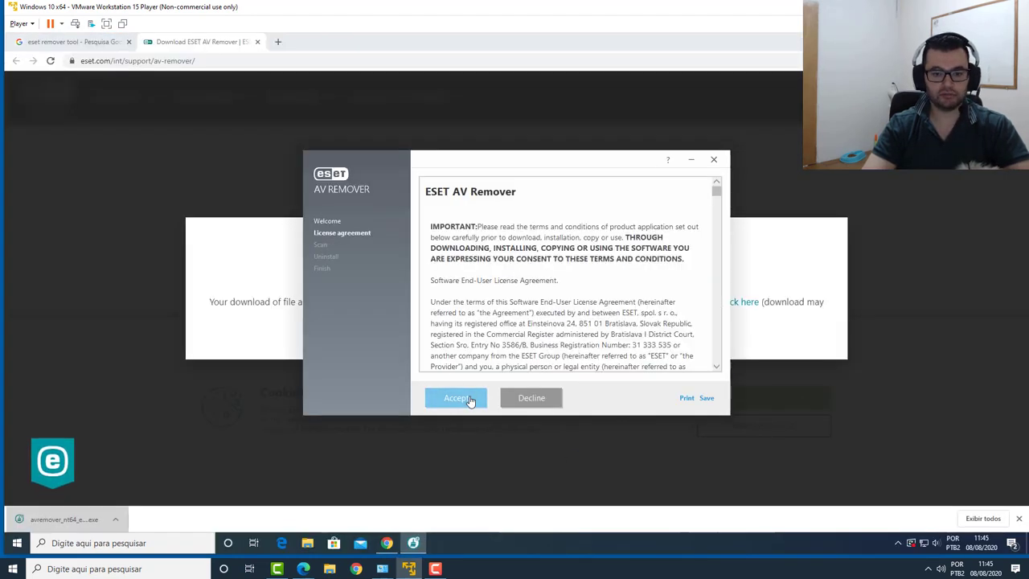
left_click(456, 398)
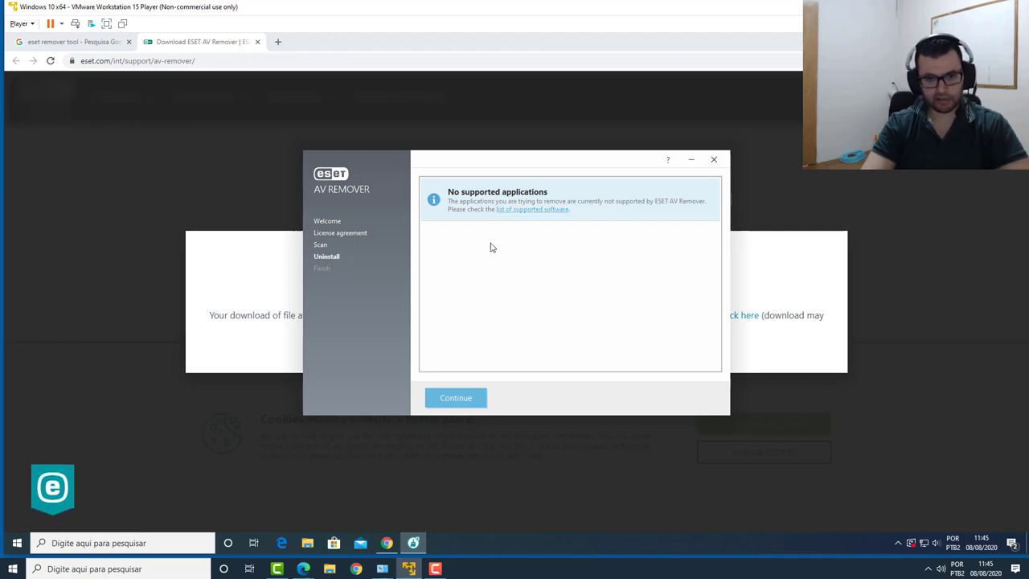
- Finish and close ESET AV Remover, and return to the "eset remover tool" search results
left_click(477, 401)
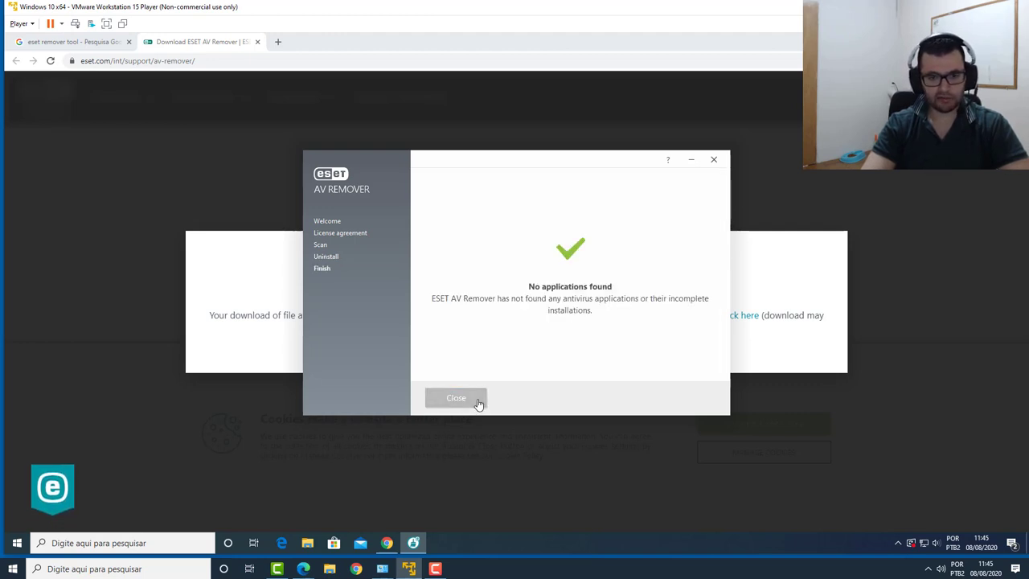
left_click(477, 401)
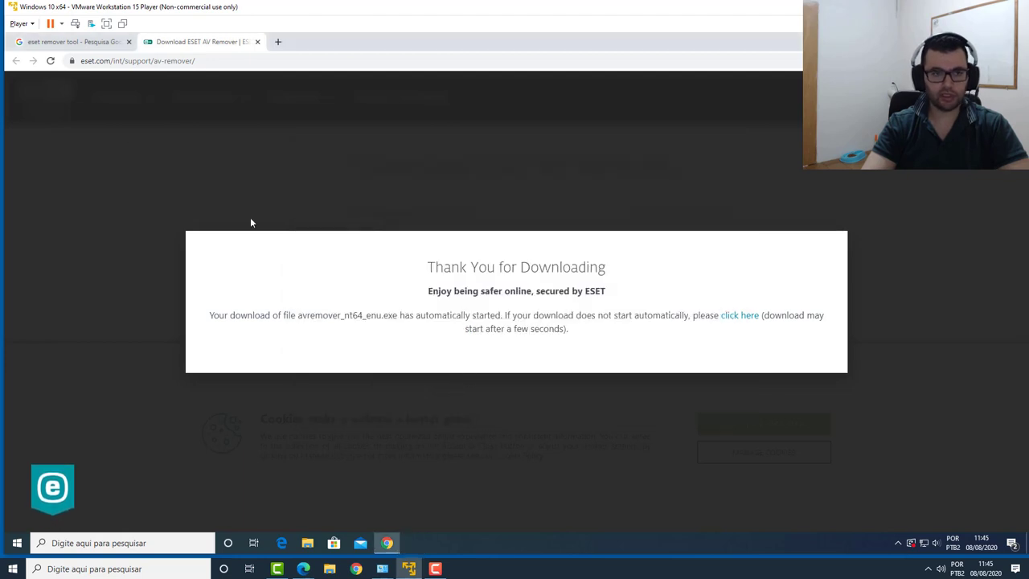
left_click(96, 46)
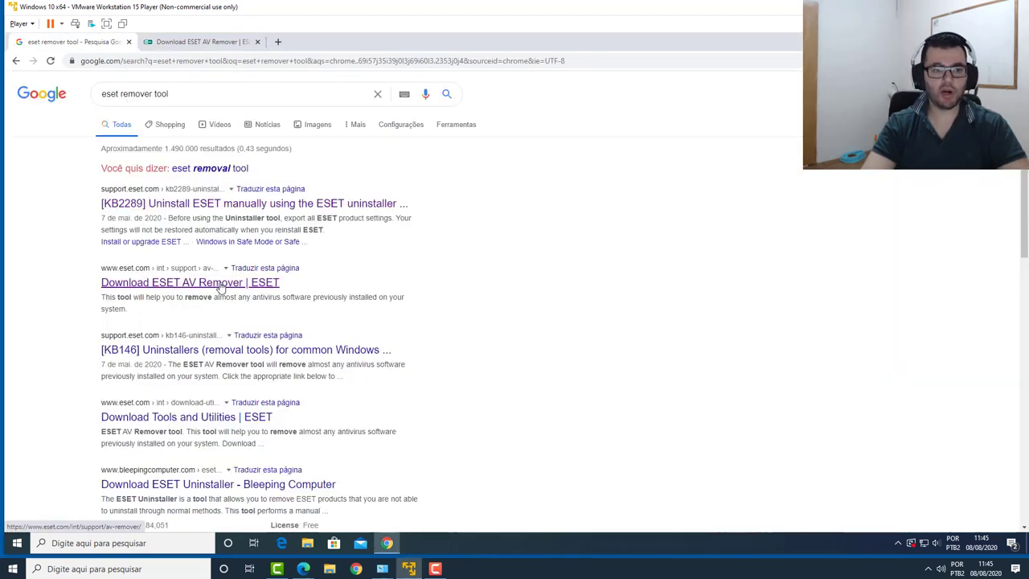
- Open the KB2289 article on uninstalling ESET manually and download the ESET Uninstaller from its Windows instructions
left_click(201, 202)
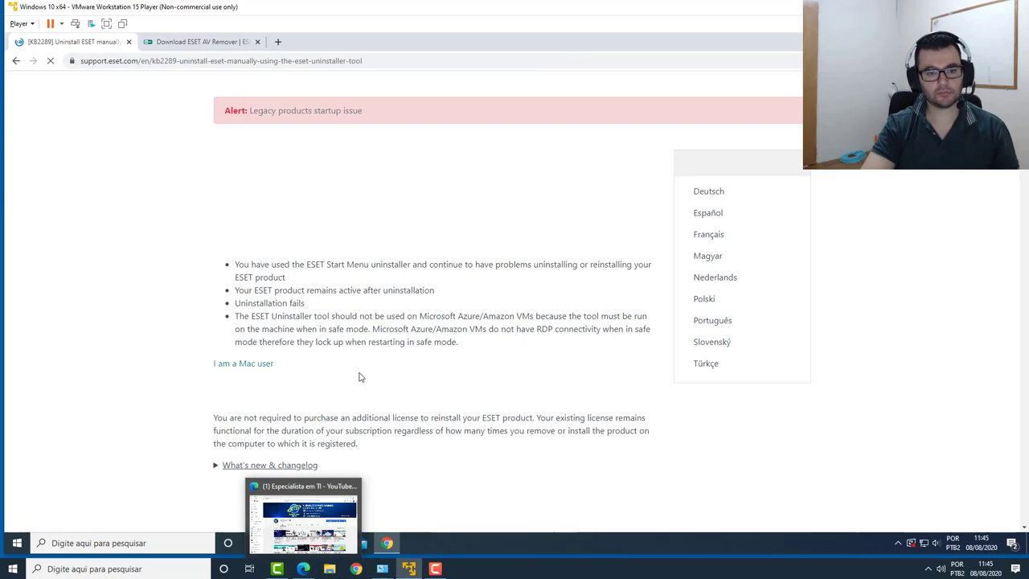
scroll(361, 333, "down", 2)
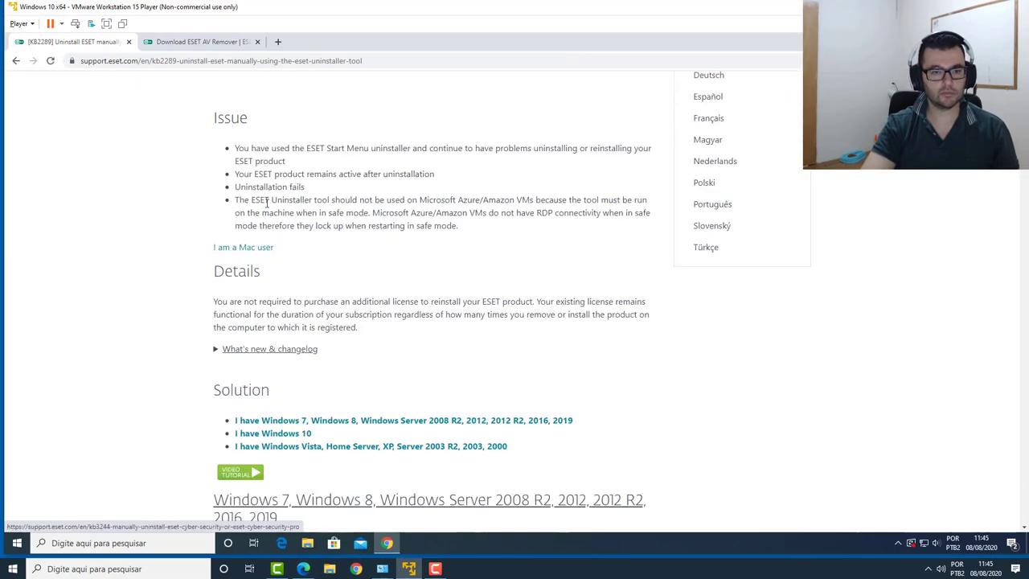
scroll(297, 298, "down", 8)
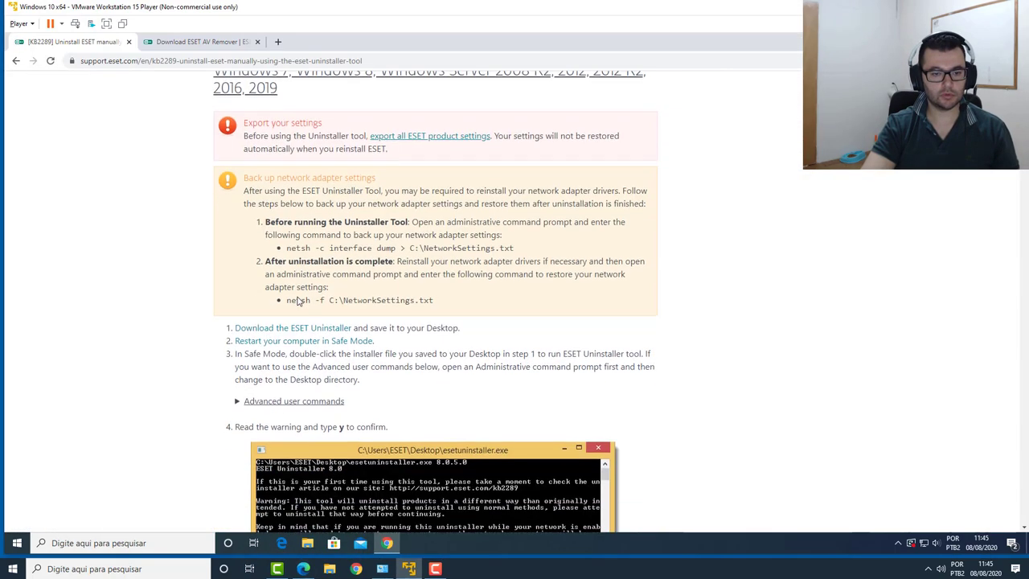
scroll(281, 407, "down", 4)
scroll(277, 193, "up", 1)
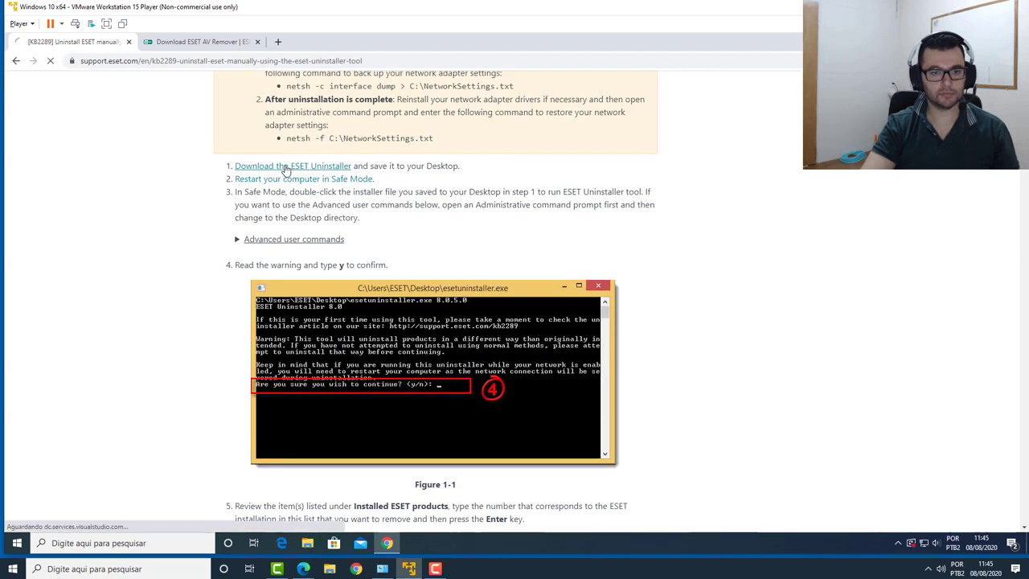
left_click(285, 166)
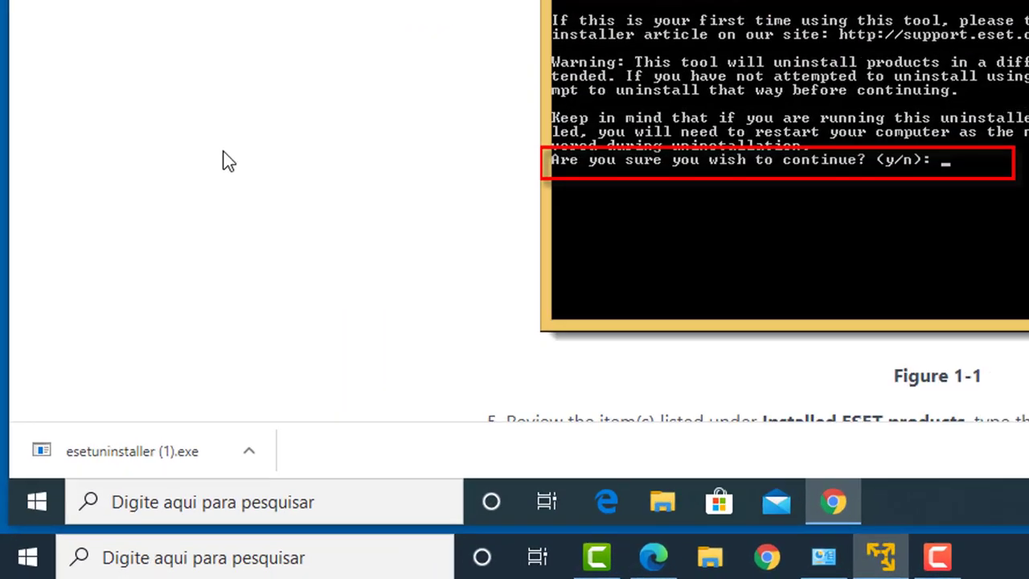
- Open System Configuration with msconfig, enable safe boot (Inicialização segura) with the Mínima option, and cancel the changes
key("super+r")
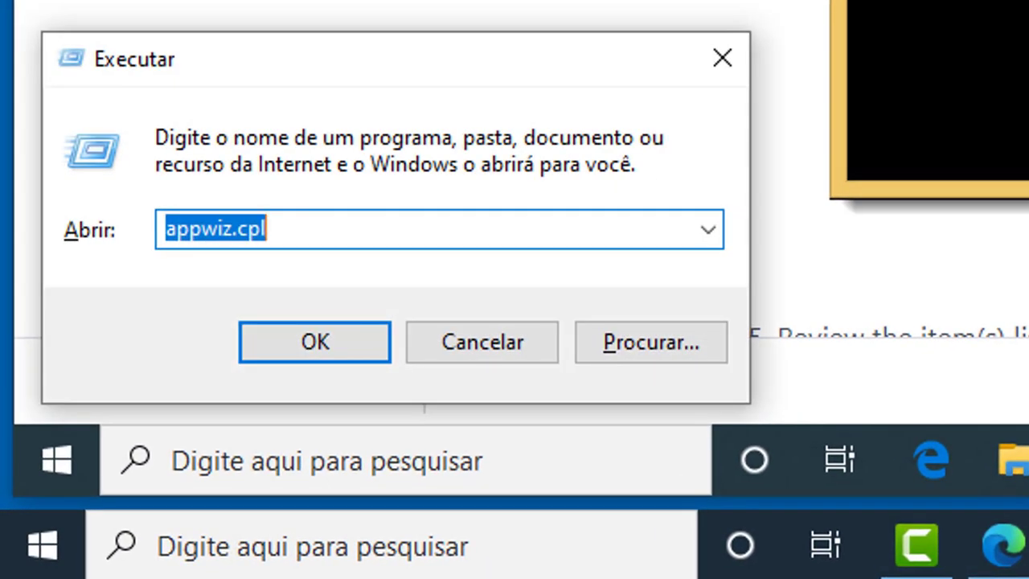
type("msconfig")
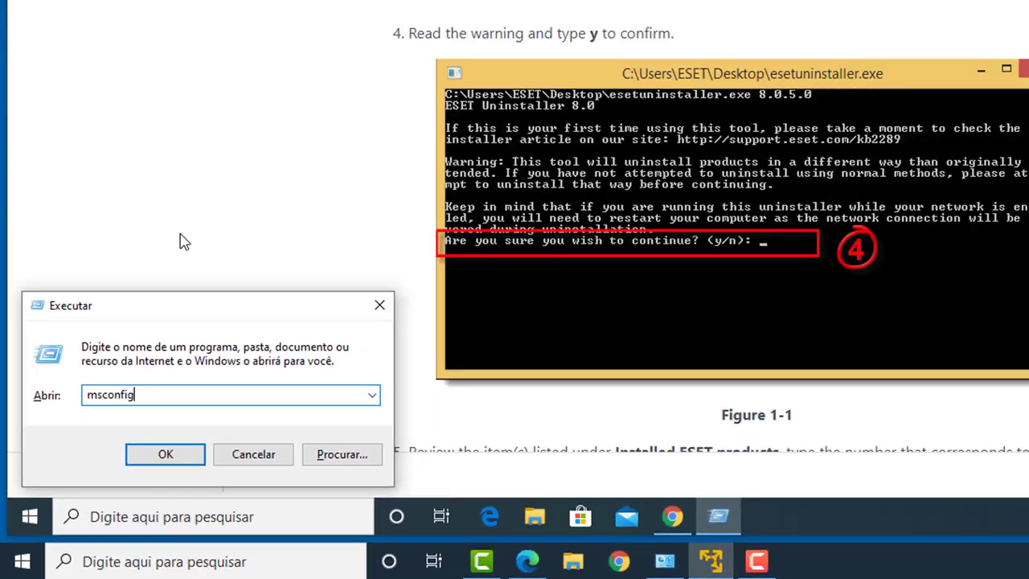
key("Return")
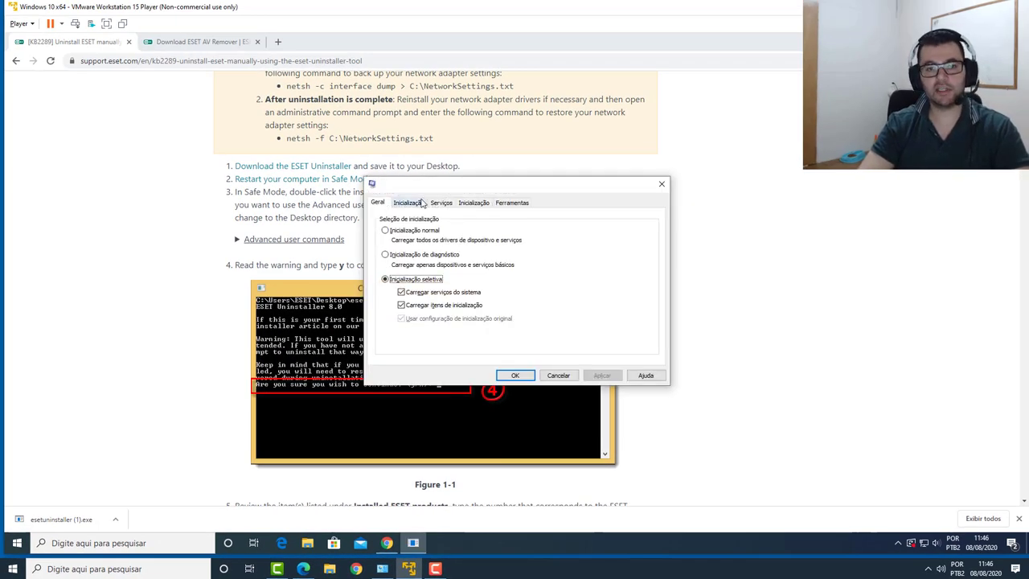
left_click(420, 203)
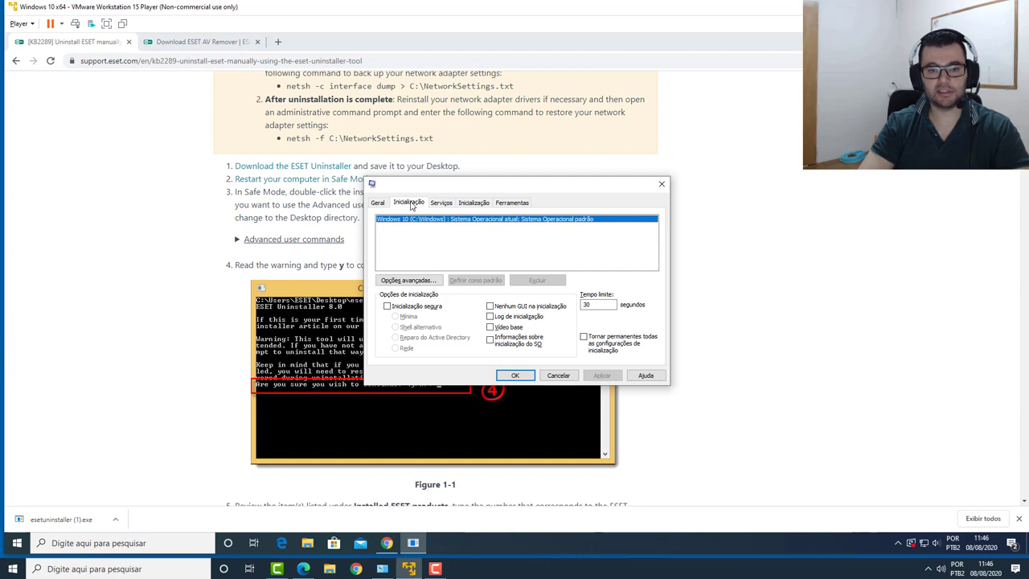
left_click(415, 306)
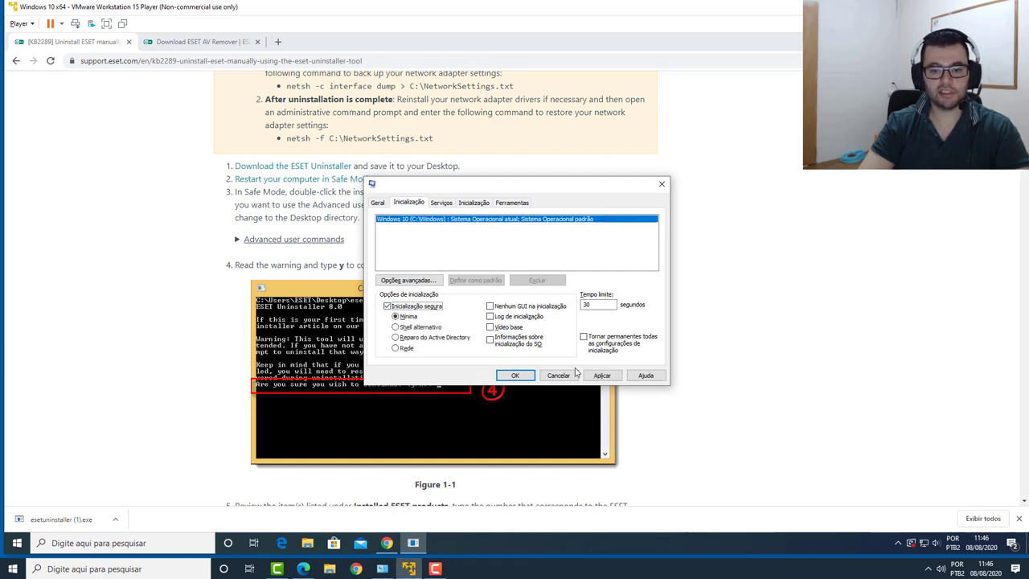
left_click(566, 378)
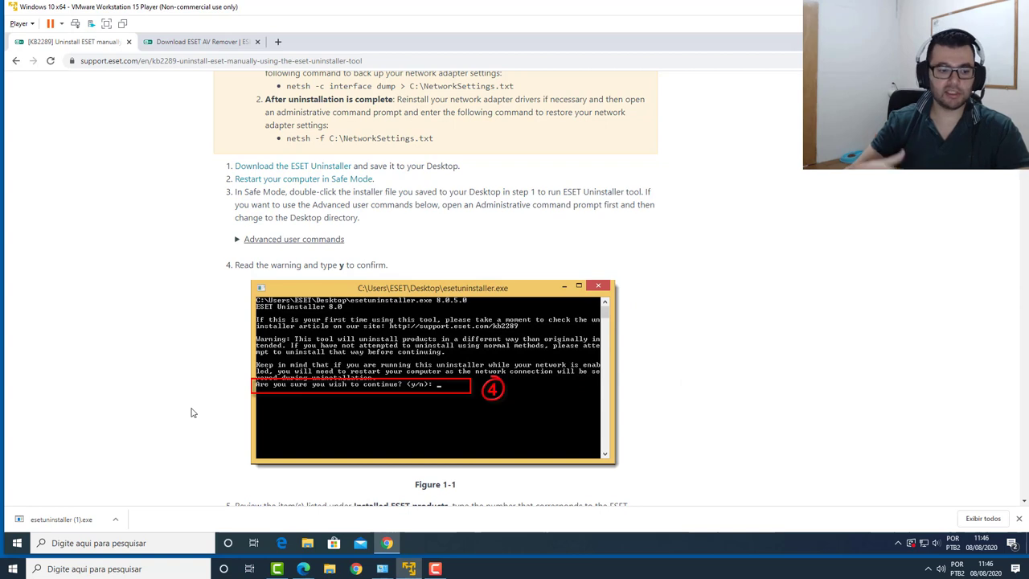
- Reopen System Configuration with msconfig, switch safe boot on and off again in the boot options, and cancel
key("super+r")
type("msconfig")
key("Return")
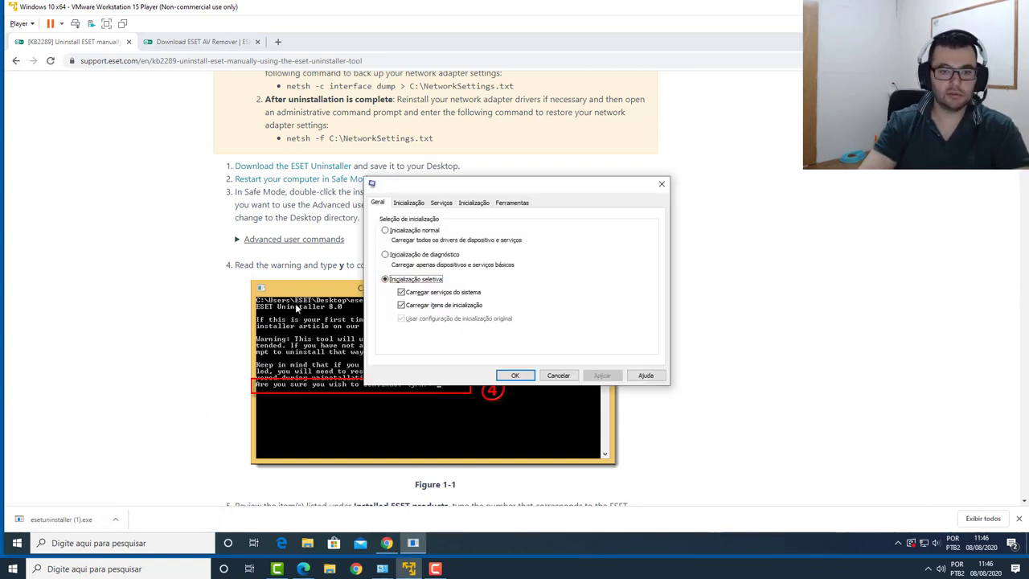
left_click(408, 202)
left_click(414, 309)
left_click(413, 309)
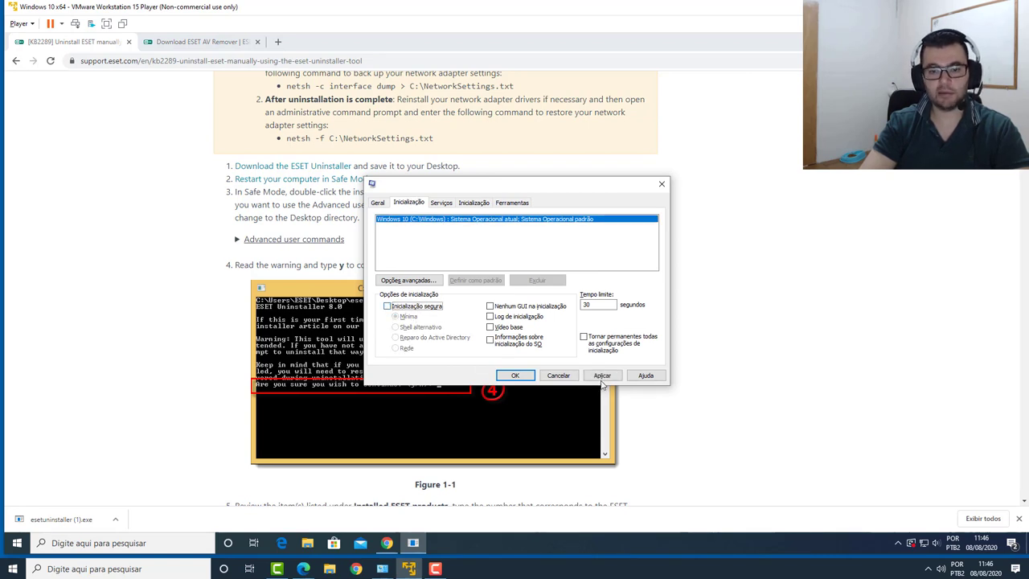
left_click(557, 376)
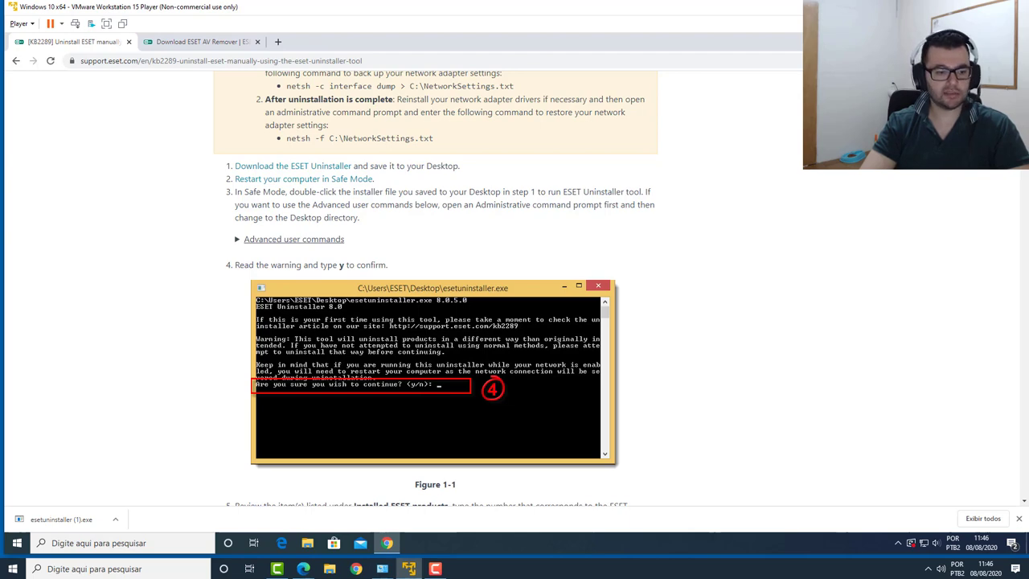
- Close the browser and restart Windows into the advanced startup options using Atualizar e reiniciar
key("alt+F4")
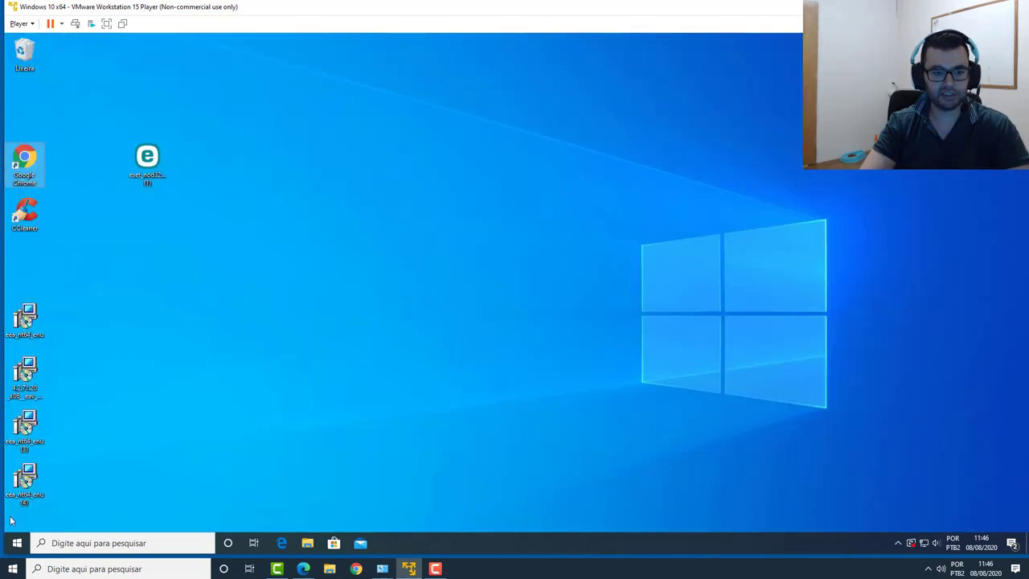
key("shift")
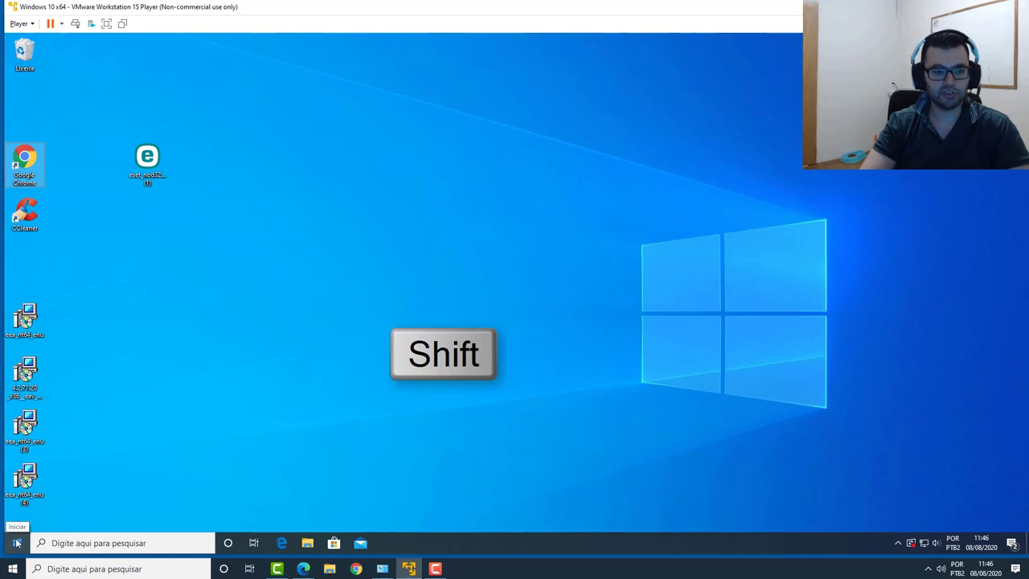
right_click(17, 544)
mouse_move(95, 508)
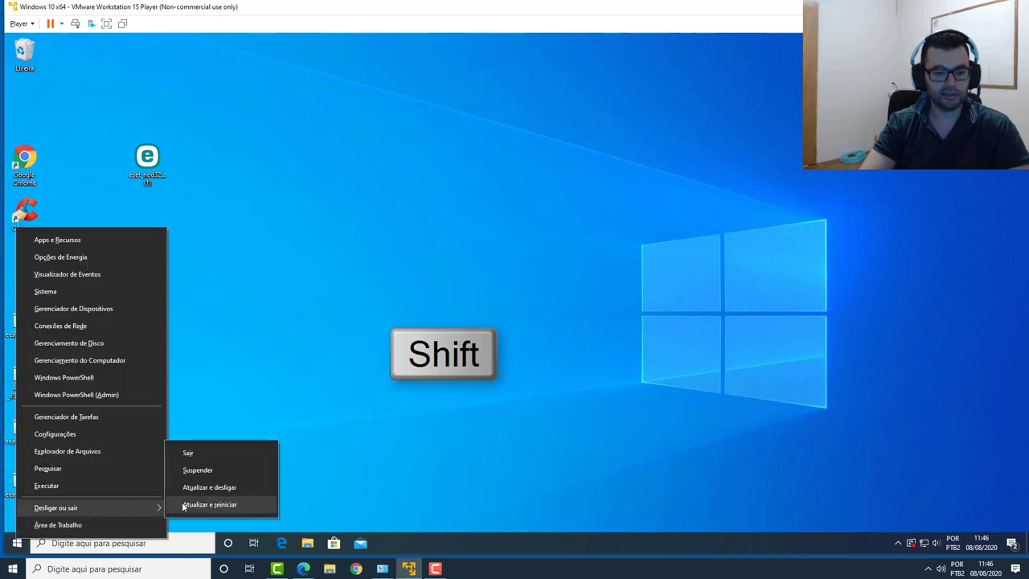
left_click(246, 510)
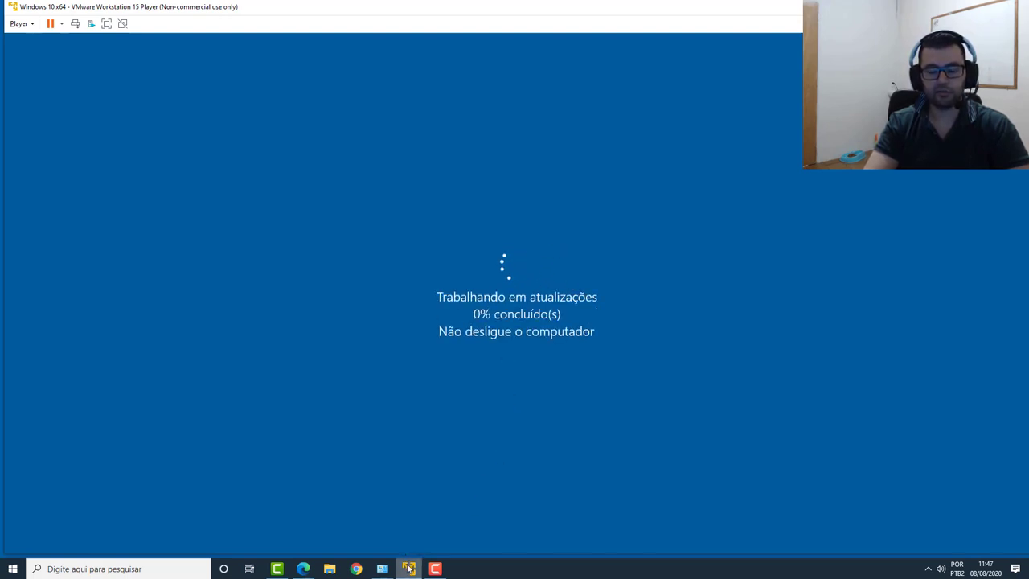
- Restart from Configurações de Inicialização in the advanced troubleshooting options and choose option 4, Habilitar Modo de Segurança
mouse_move(409, 567)
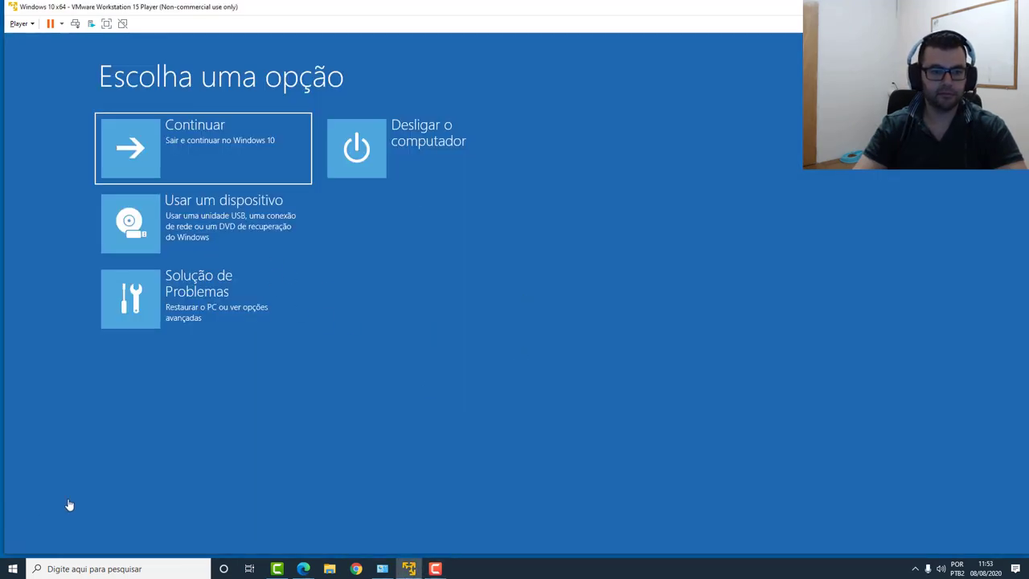
left_click(244, 295)
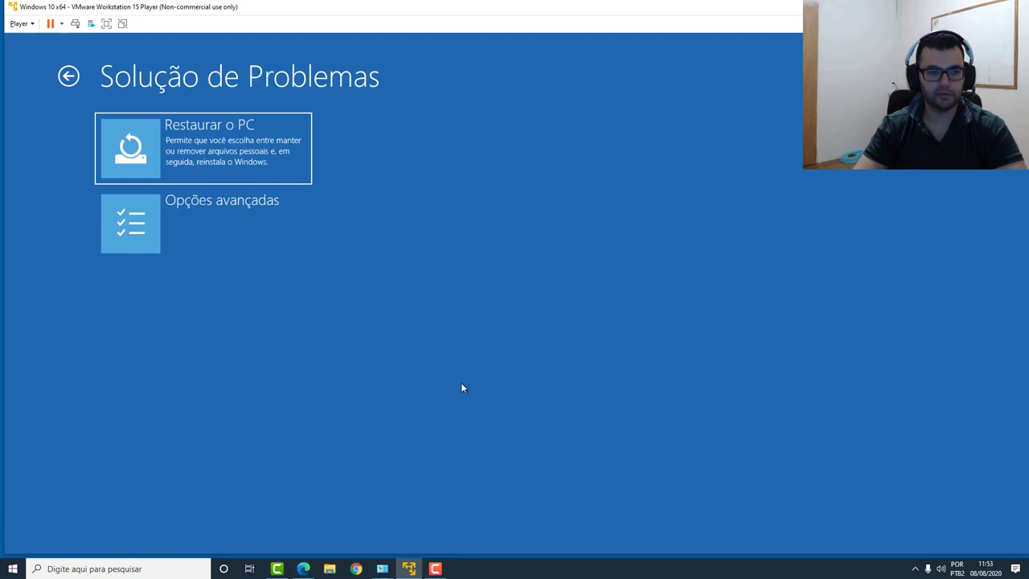
left_click(216, 226)
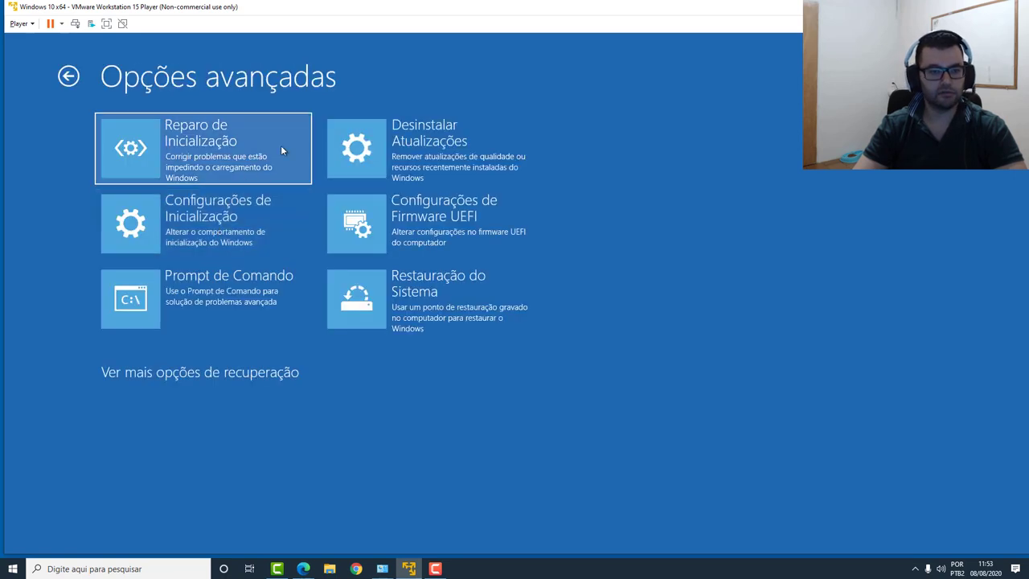
left_click(205, 232)
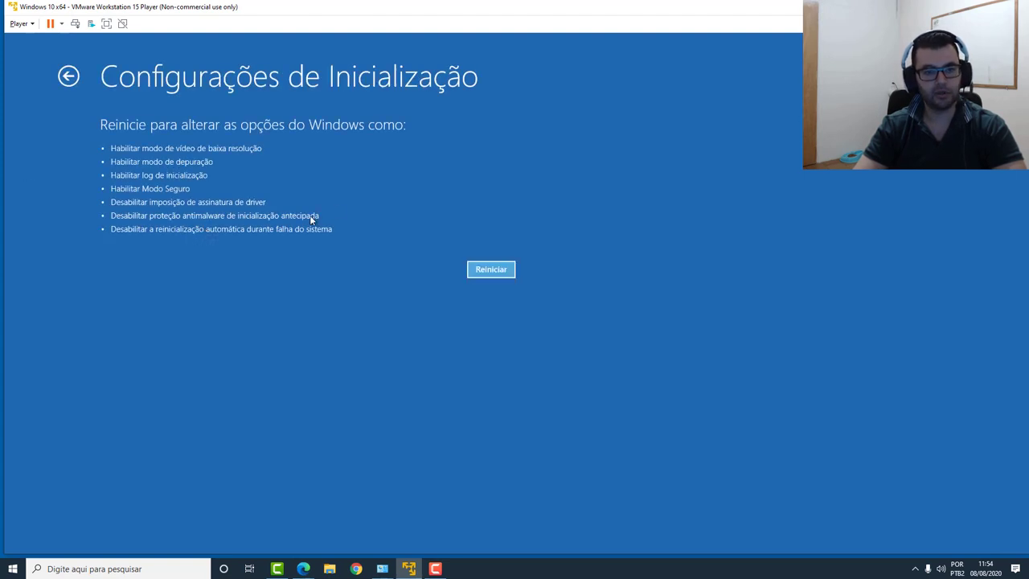
left_click(499, 272)
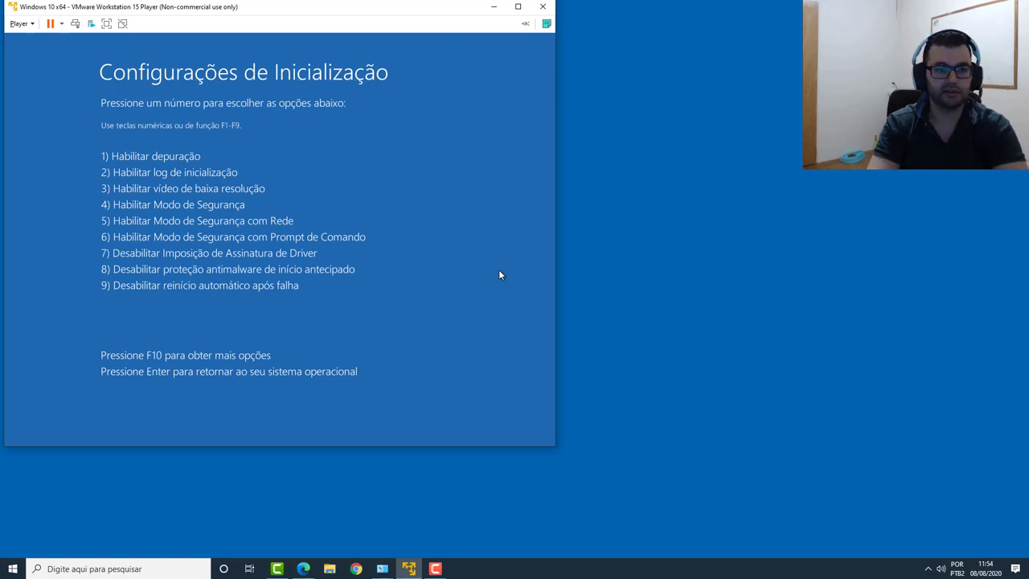
key("4")
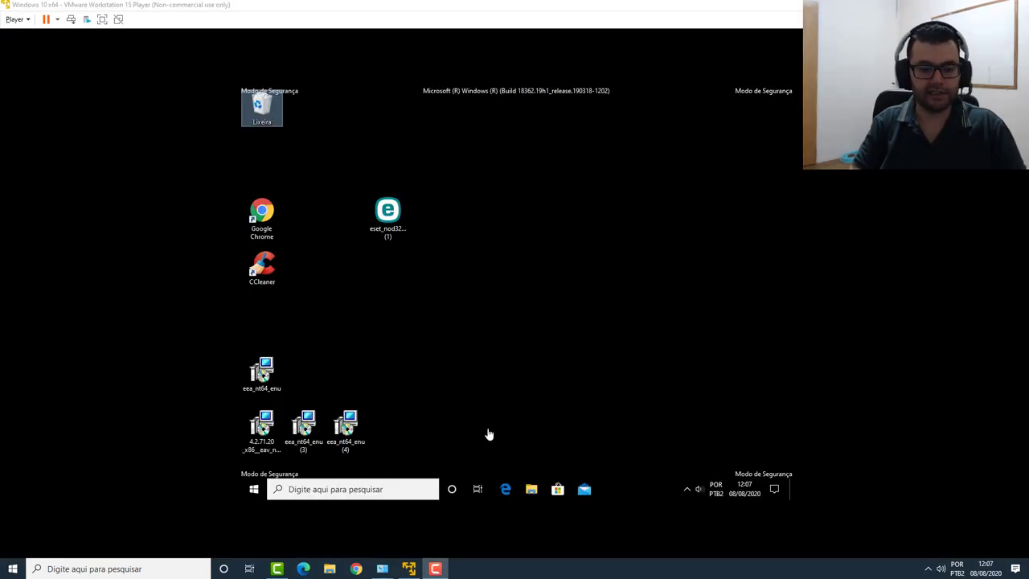
- Run esetuninstaller (1) from the Downloads folder as administrator and allow it to run past the SmartScreen warning
left_click(531, 488)
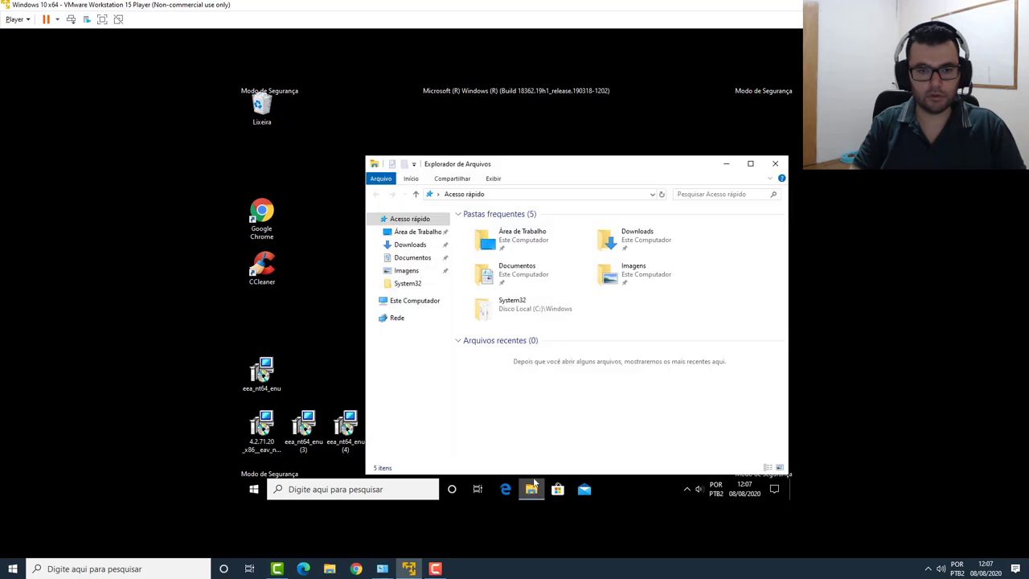
left_click(414, 245)
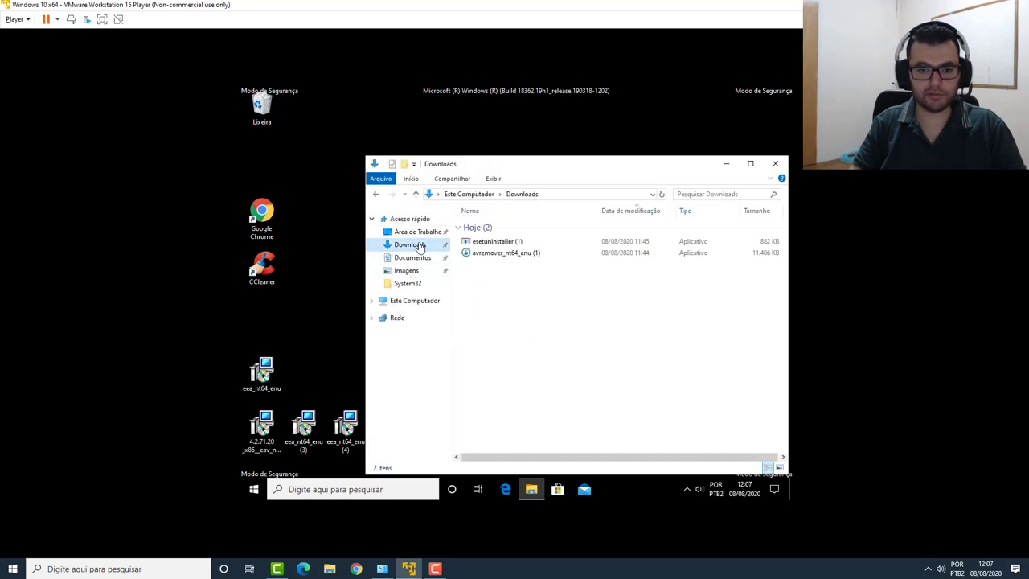
left_click(508, 242)
right_click(508, 244)
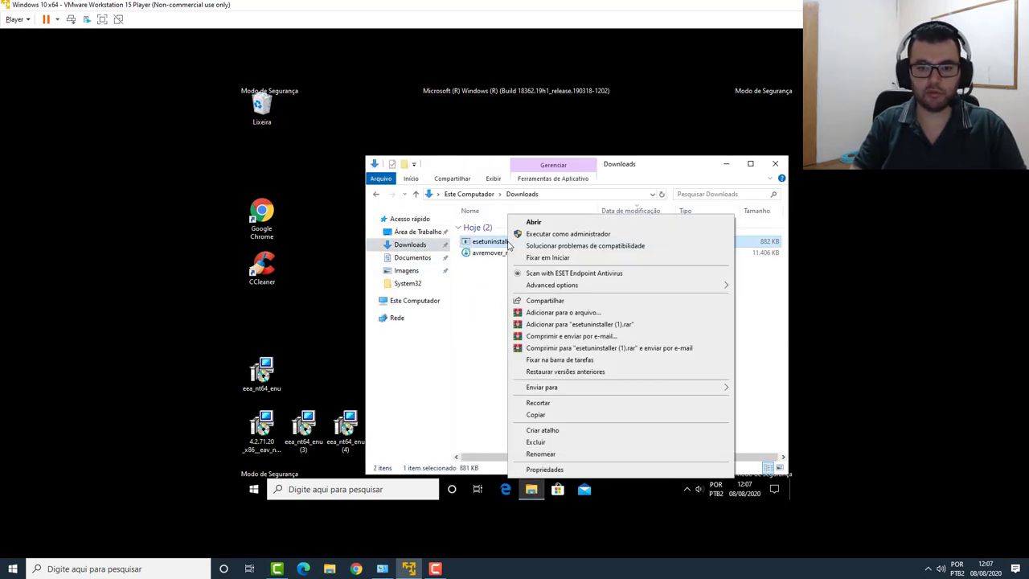
right_click(500, 244)
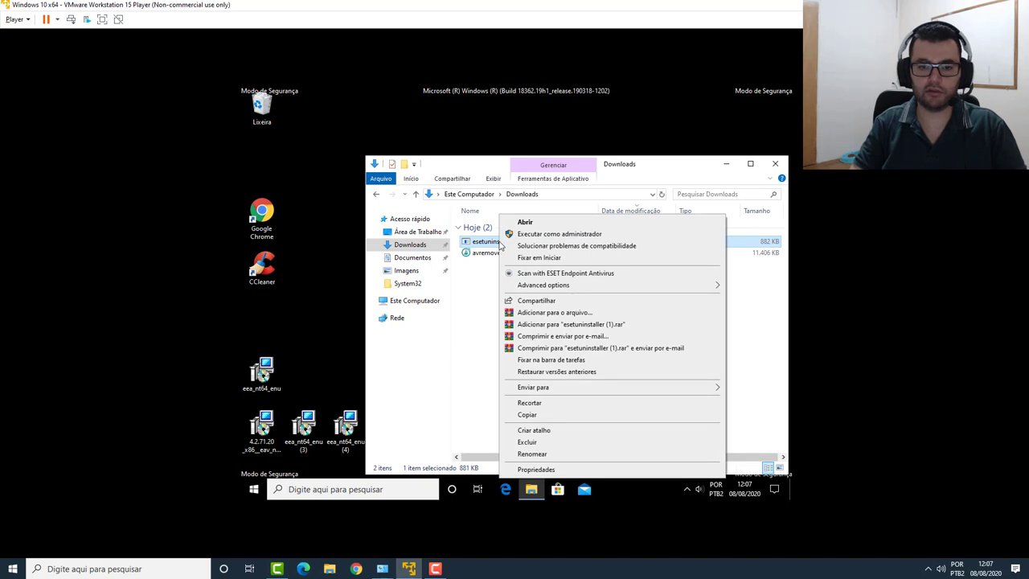
left_click(550, 234)
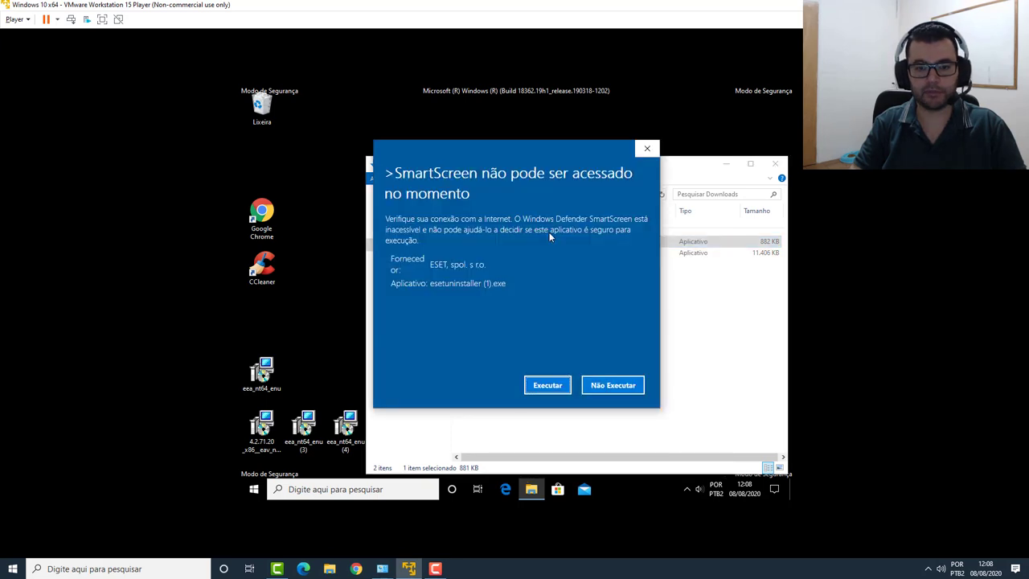
left_click(548, 384)
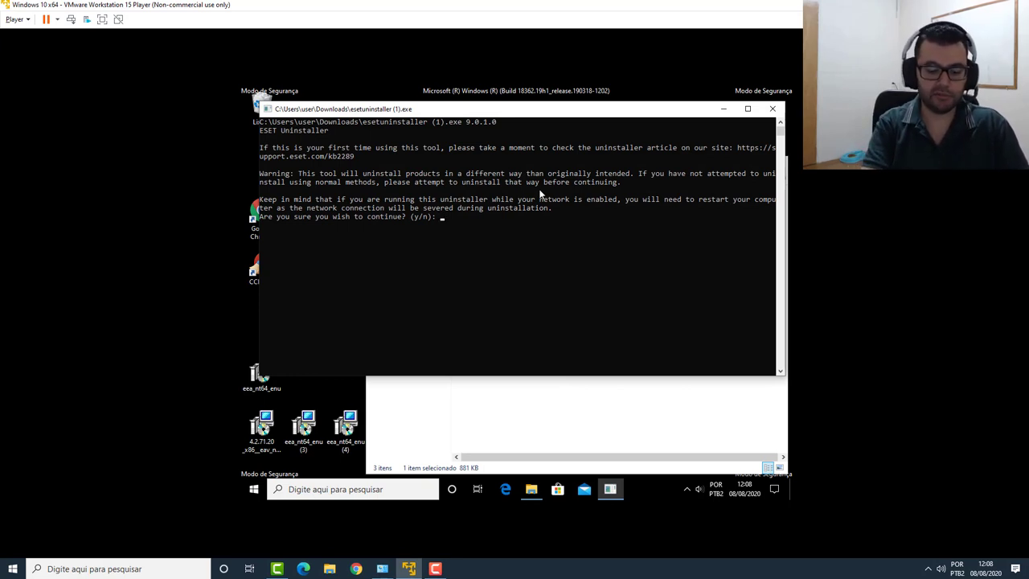
- Accept the ESET Uninstaller warning with y, uninstall product 1, ESET Endpoint Antivirus, confirming with y, and exit the tool
type("y")
key("Return")
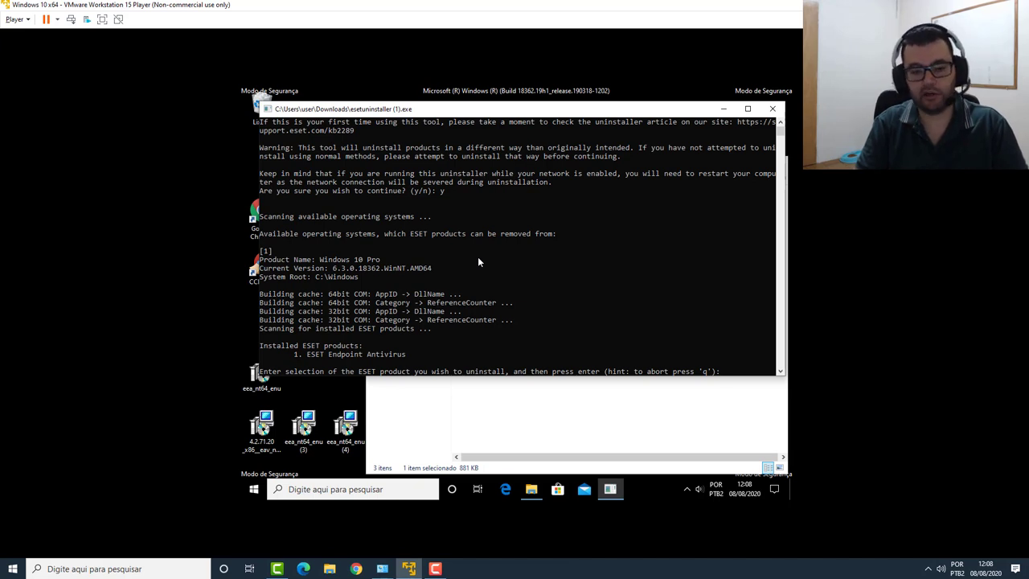
type("1")
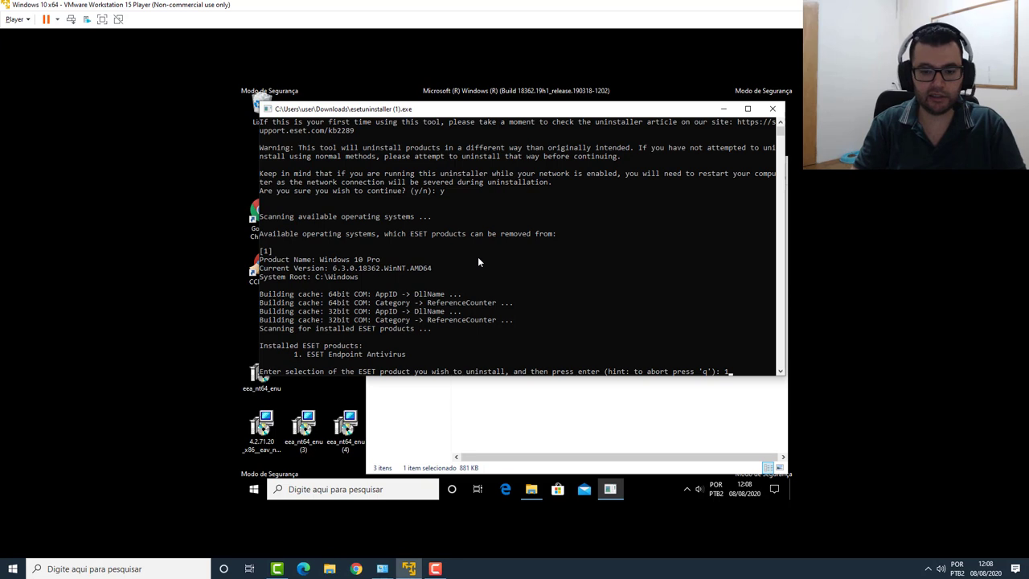
key("Return")
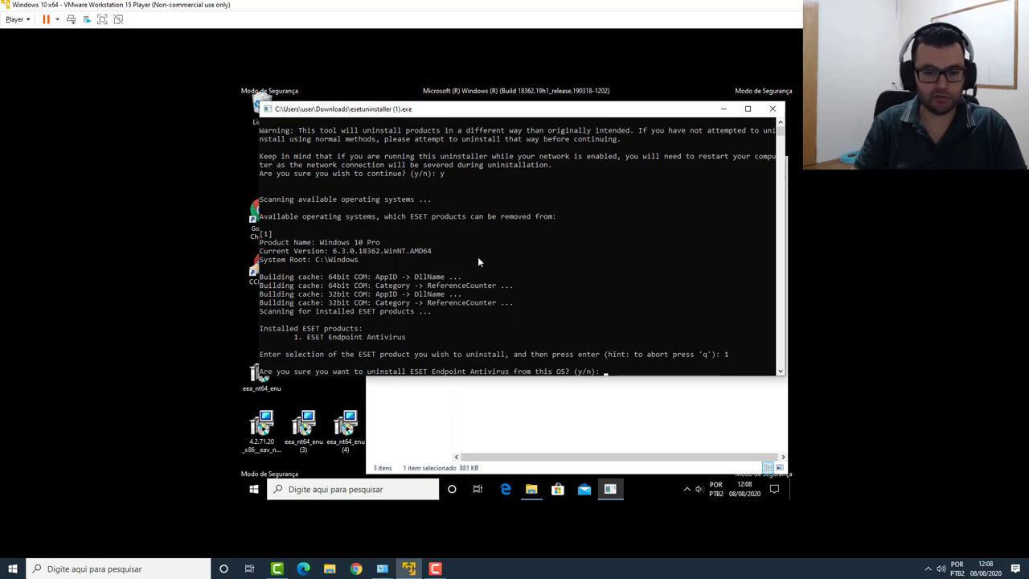
type("y")
key("Return")
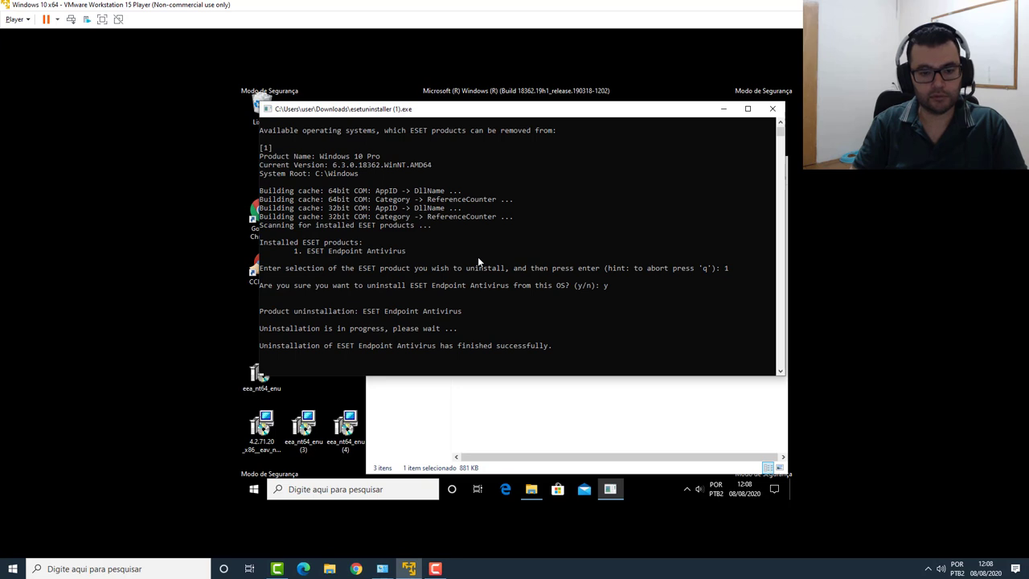
left_click(566, 310)
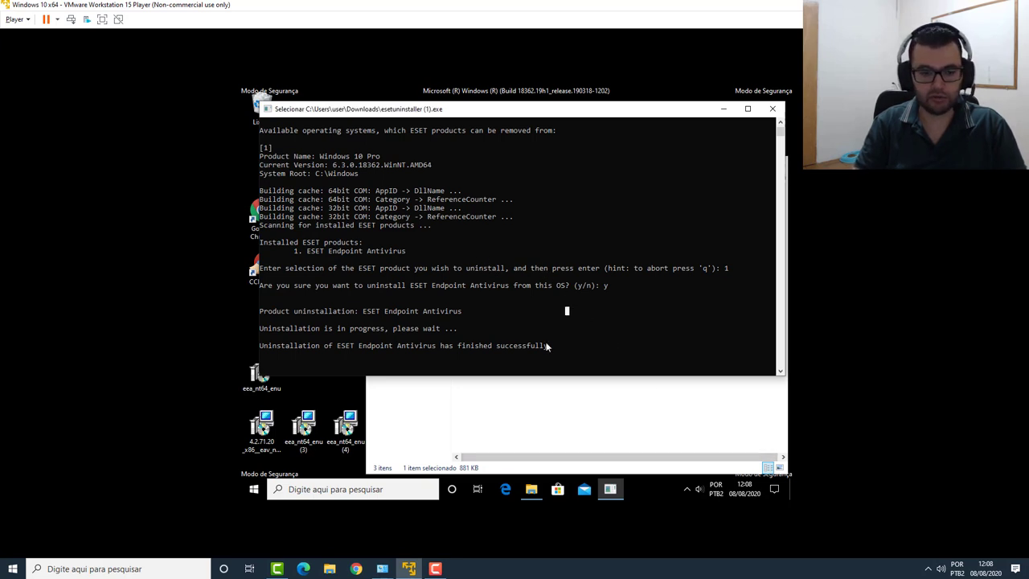
key("Escape")
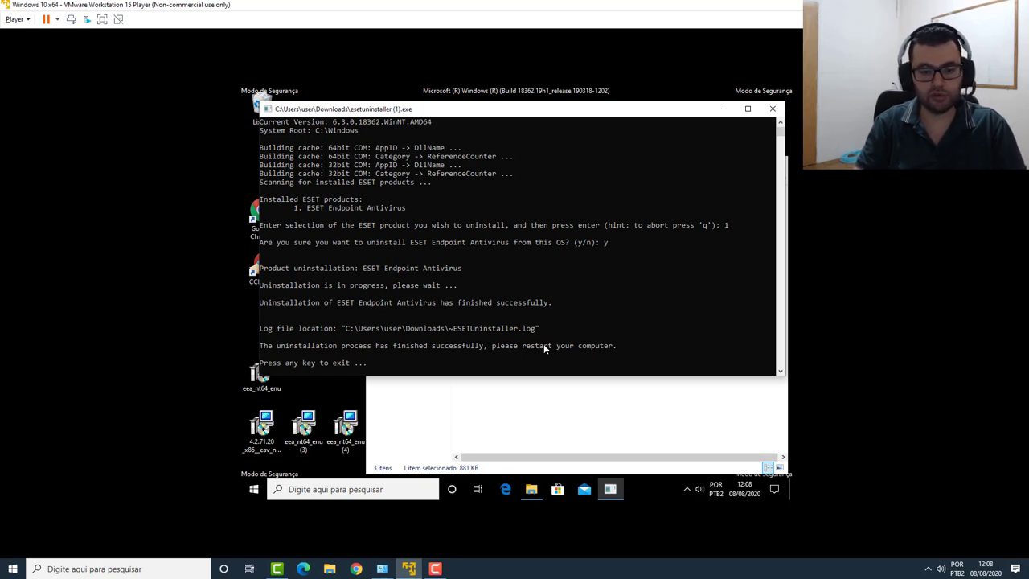
key("Return")
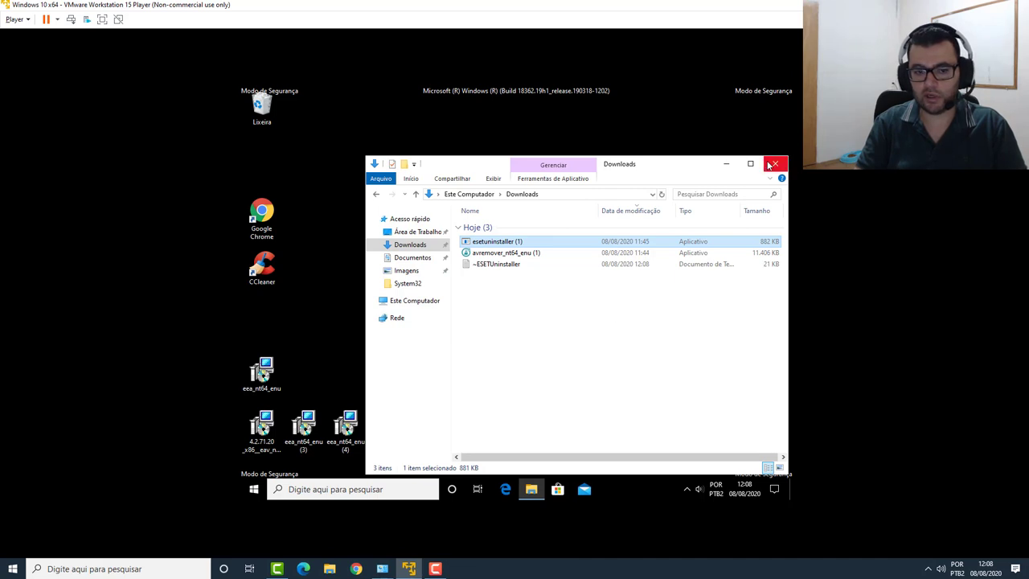
- Close the Downloads folder window and restart Windows from Safe Mode
left_click(773, 164)
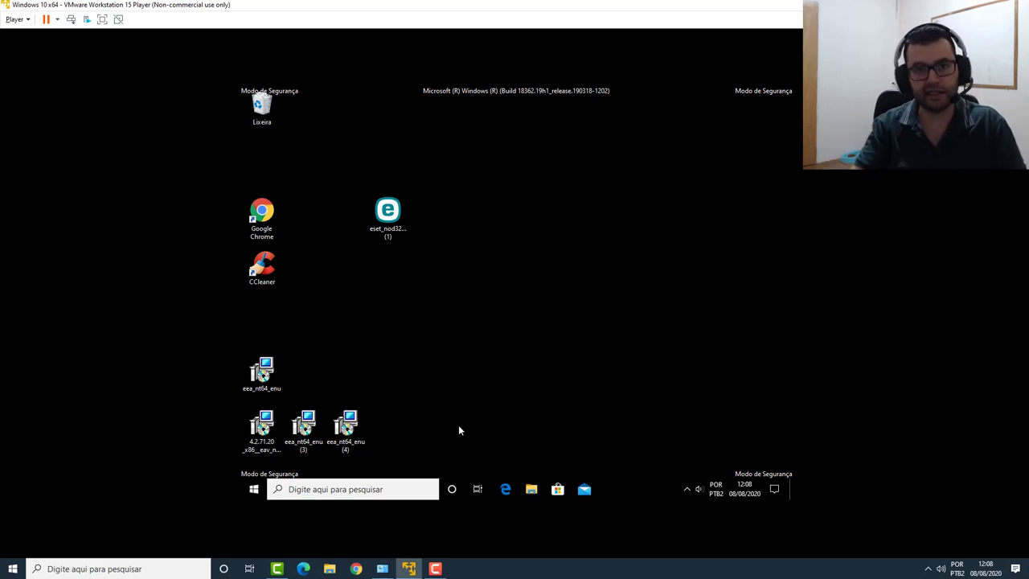
right_click(254, 491)
mouse_move(313, 460)
left_click(418, 459)
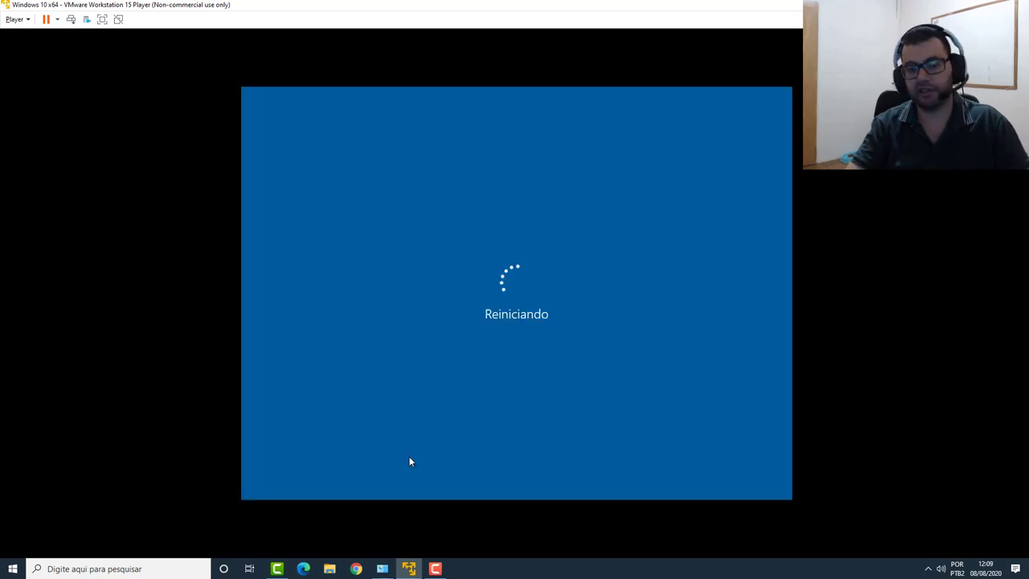